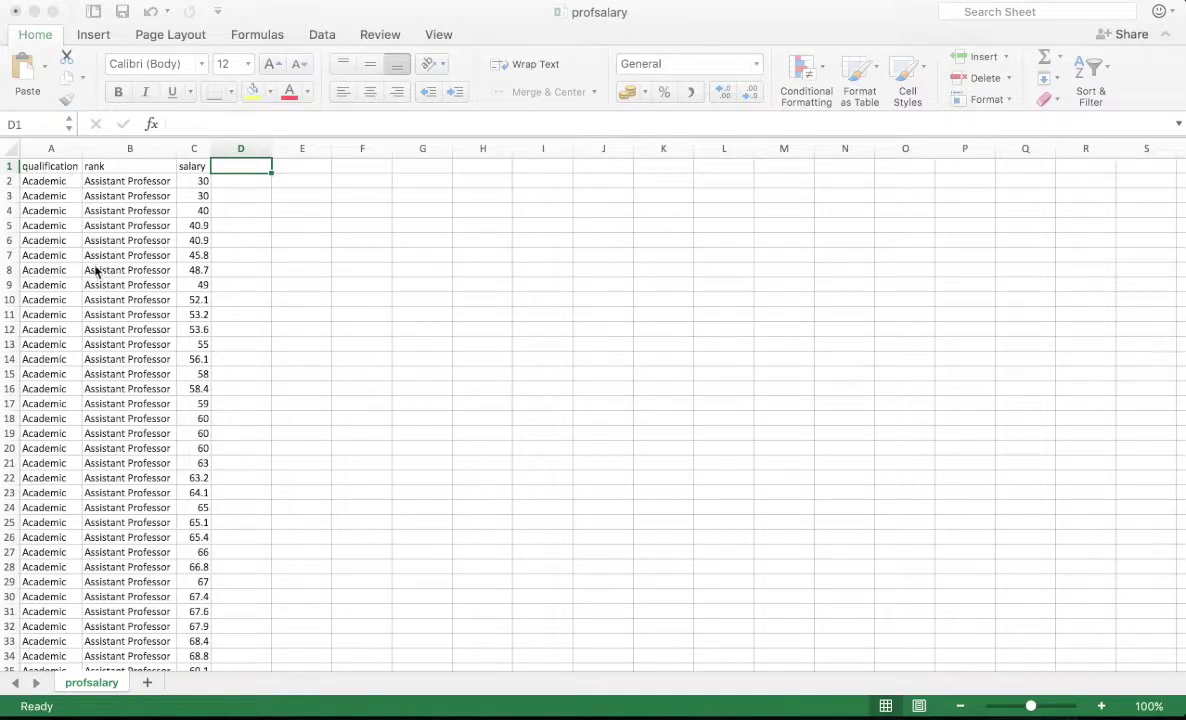
- Copy the full qualification, rank and salary table from Excel, then switch to the Radiant window
scroll(97, 272, "down", 10)
scroll(80, 320, "up", 10)
left_click(66, 162)
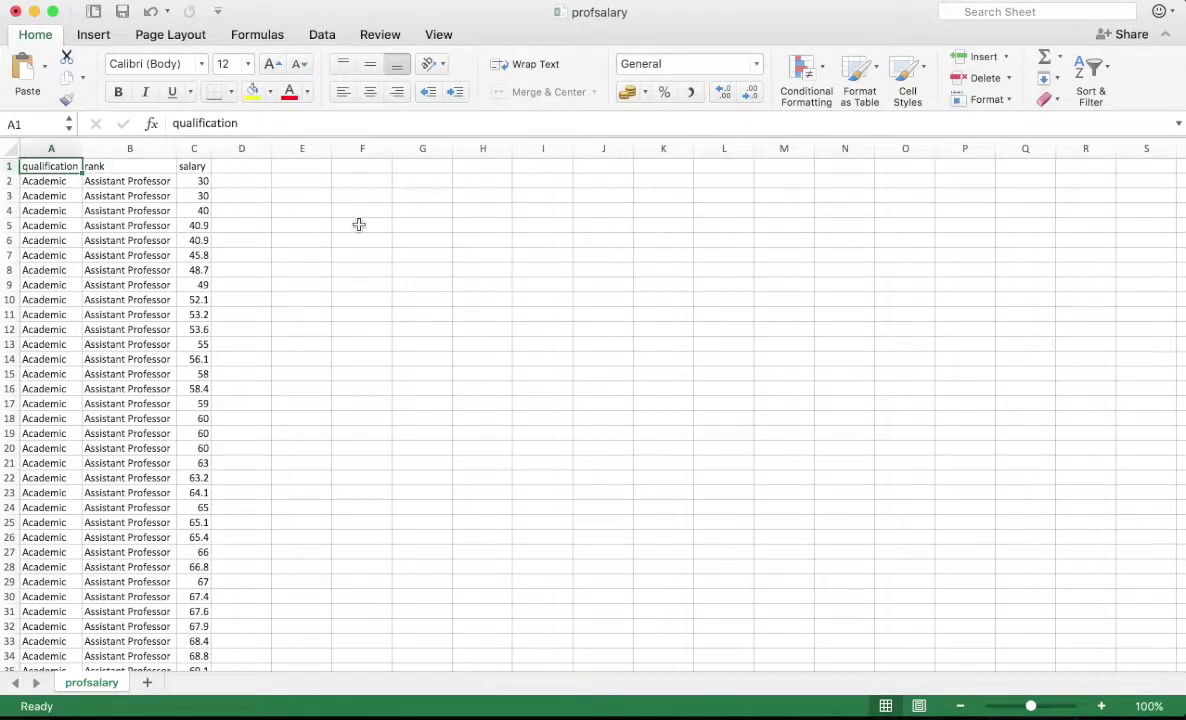
key("super+shift+Right")
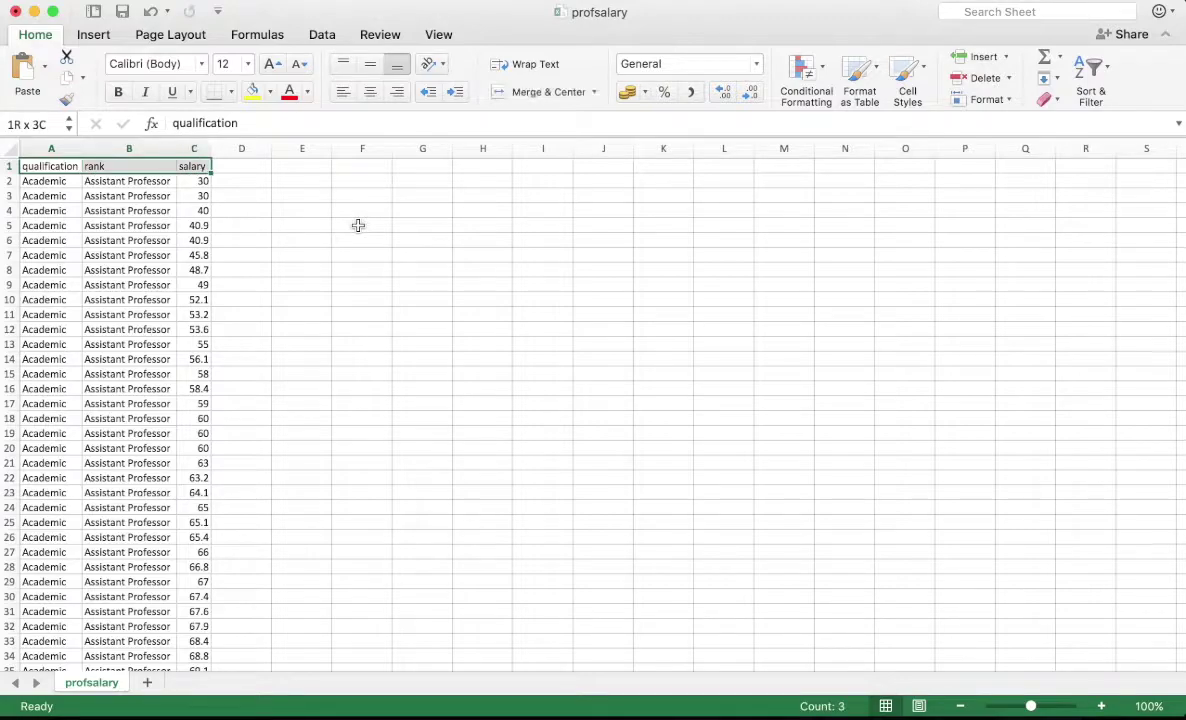
key("super+shift+Down")
key("super+c")
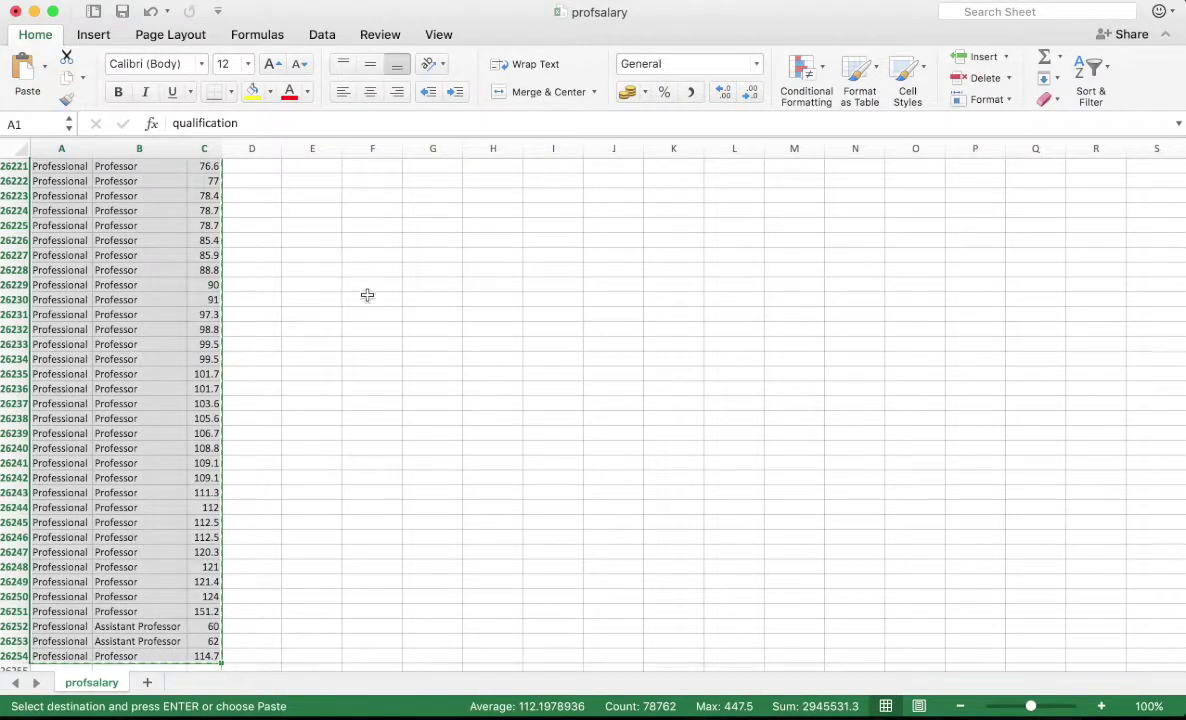
key("ctrl+Up")
left_click(651, 321)
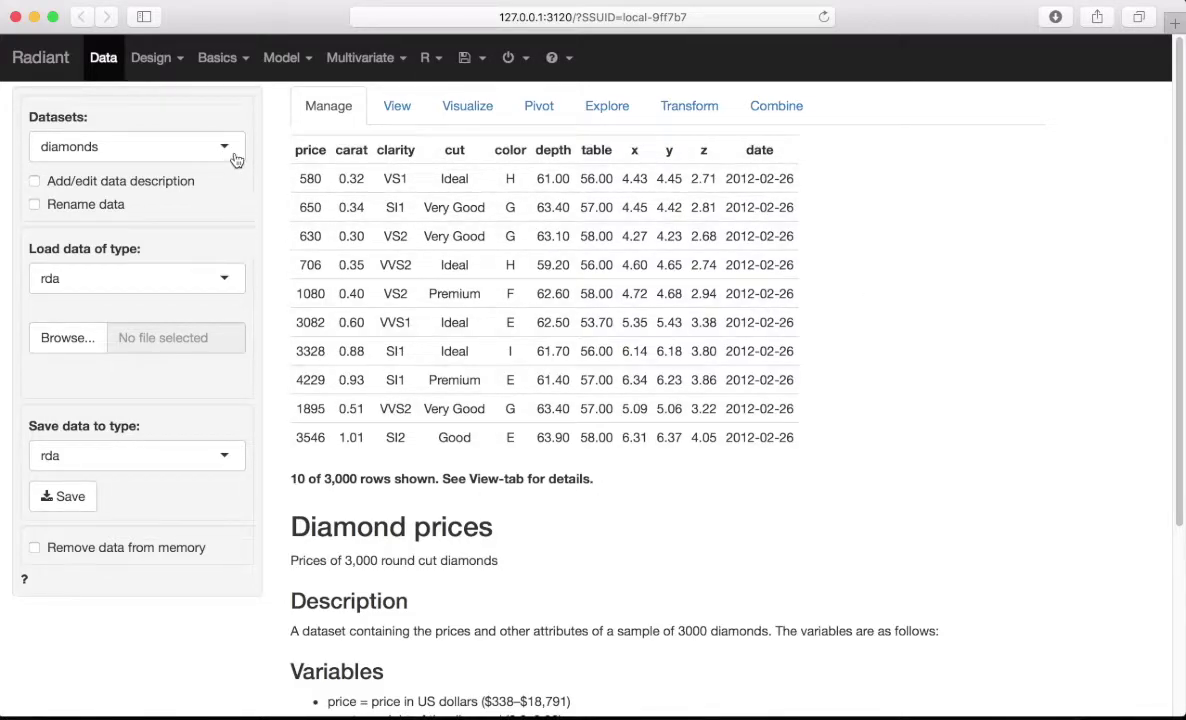
- Load the data from the clipboard into Radiant as the copy_and_paste dataset (26,253 rows)
left_click(224, 282)
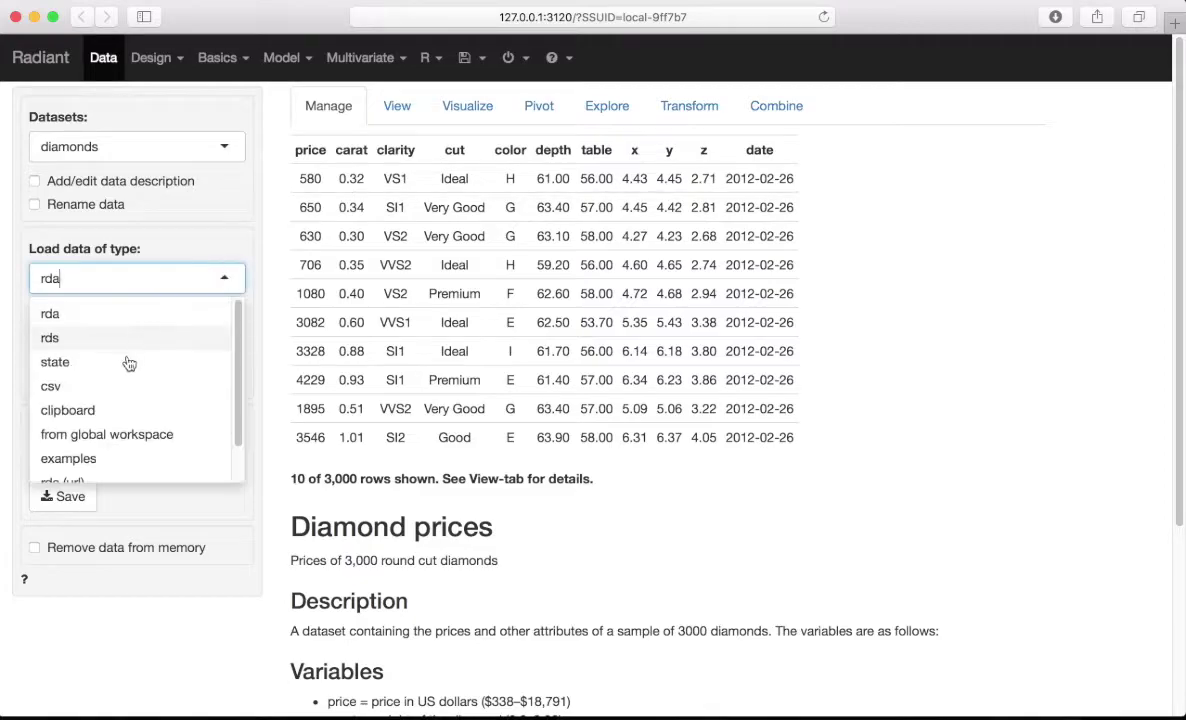
left_click(93, 410)
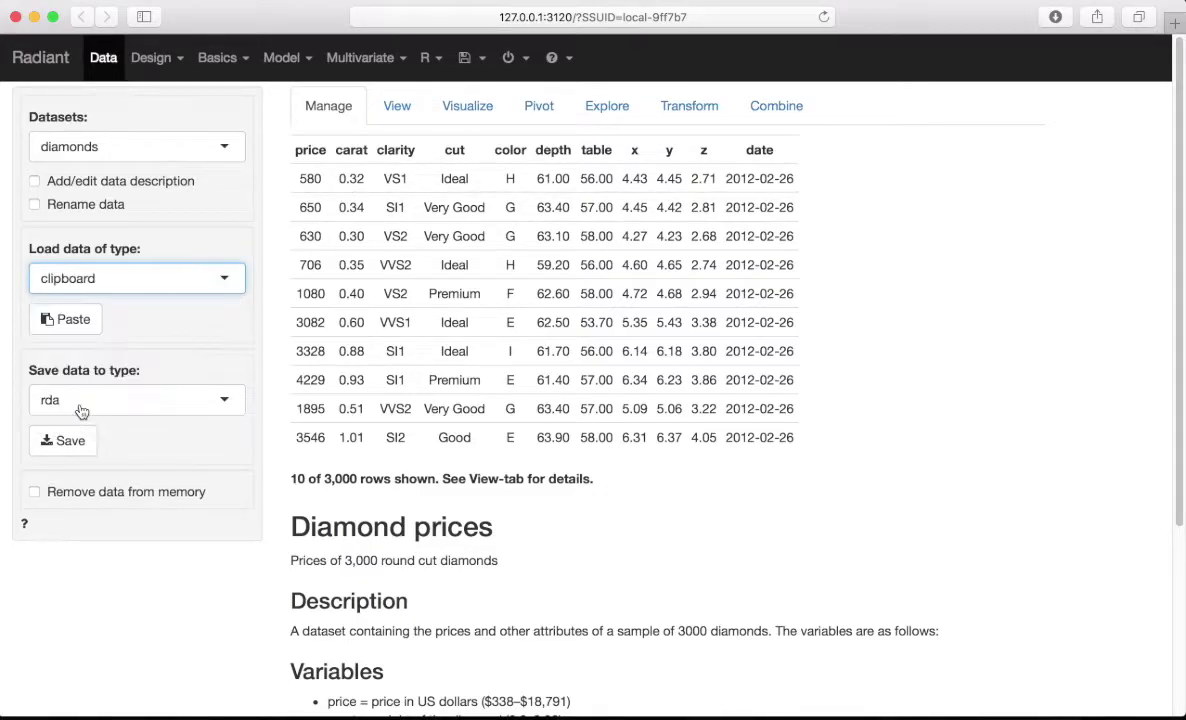
left_click(72, 325)
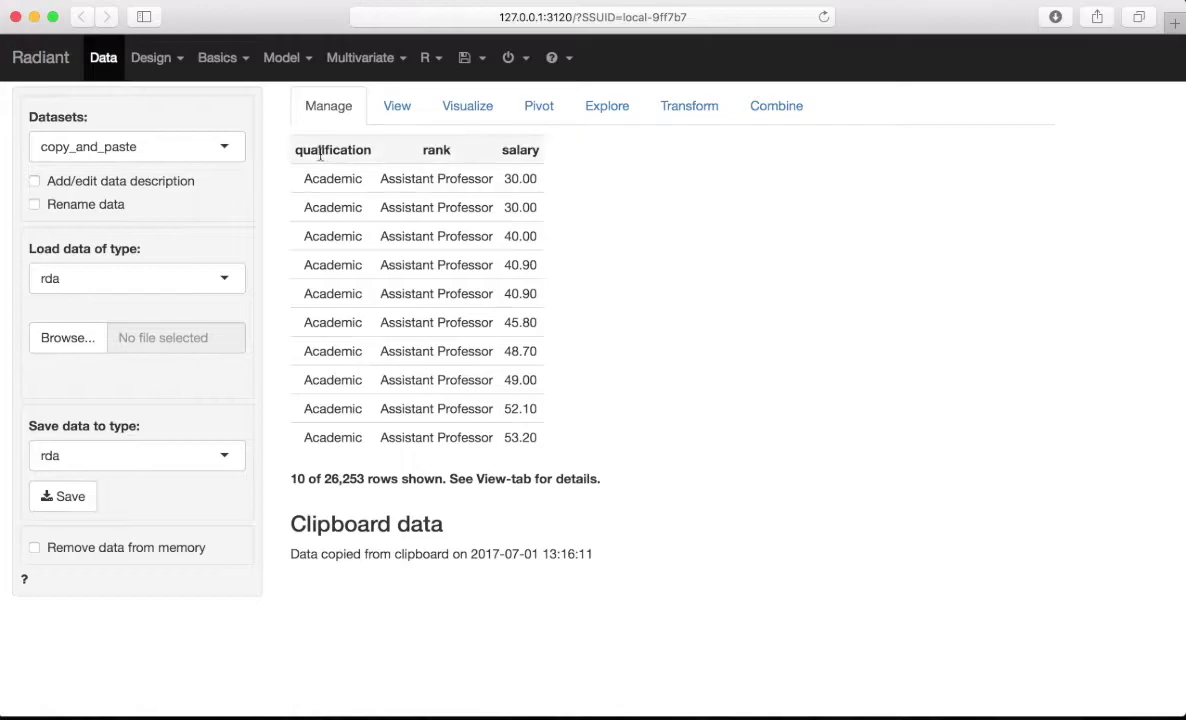
- Open Model > Linear regression (OLS) with salary as response and qualification and rank as explanatory variables
left_click(310, 63)
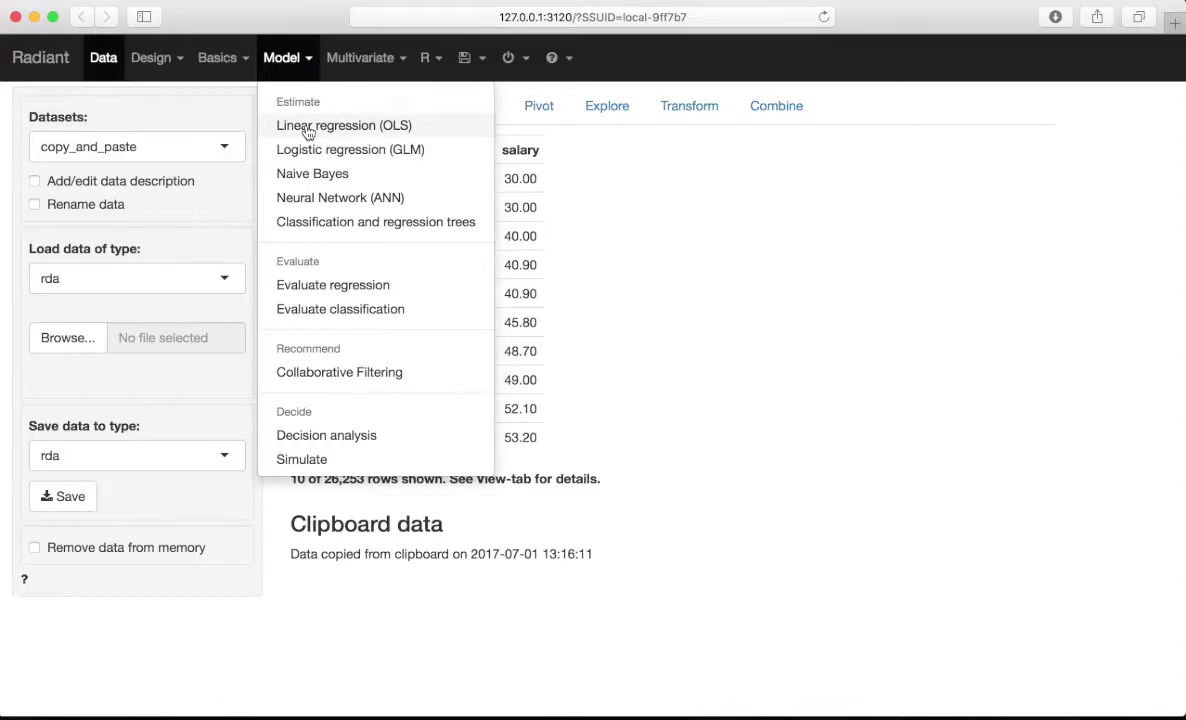
left_click(309, 130)
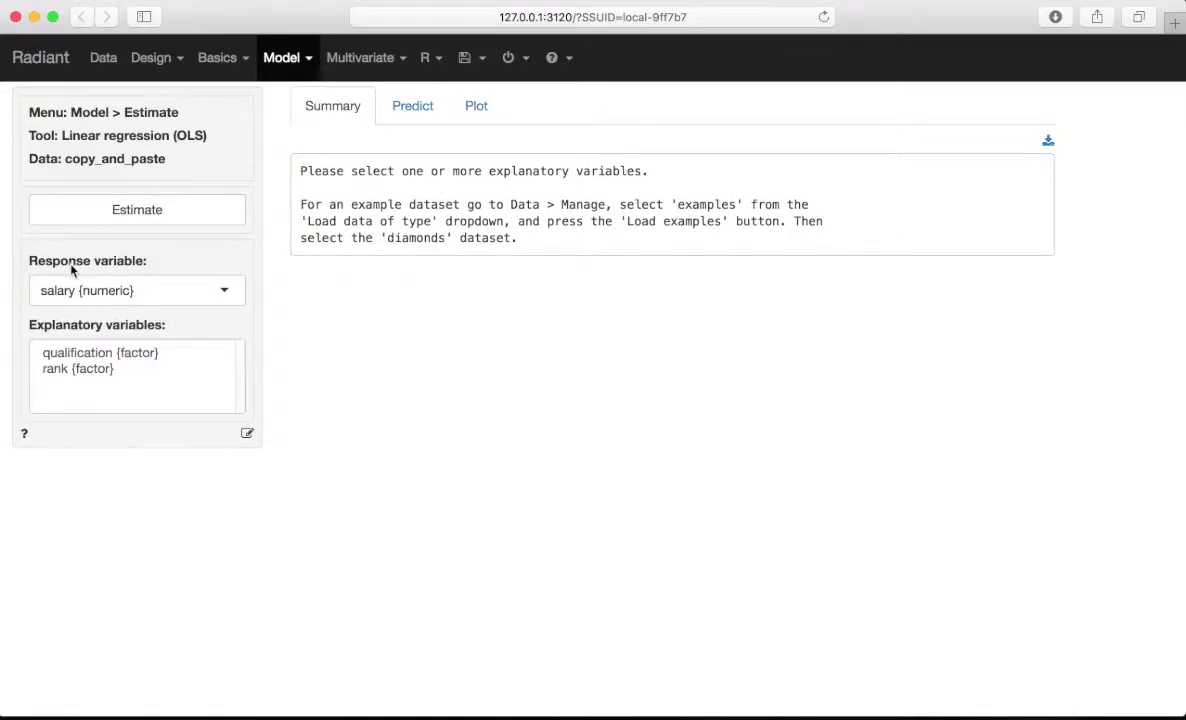
left_click(92, 356)
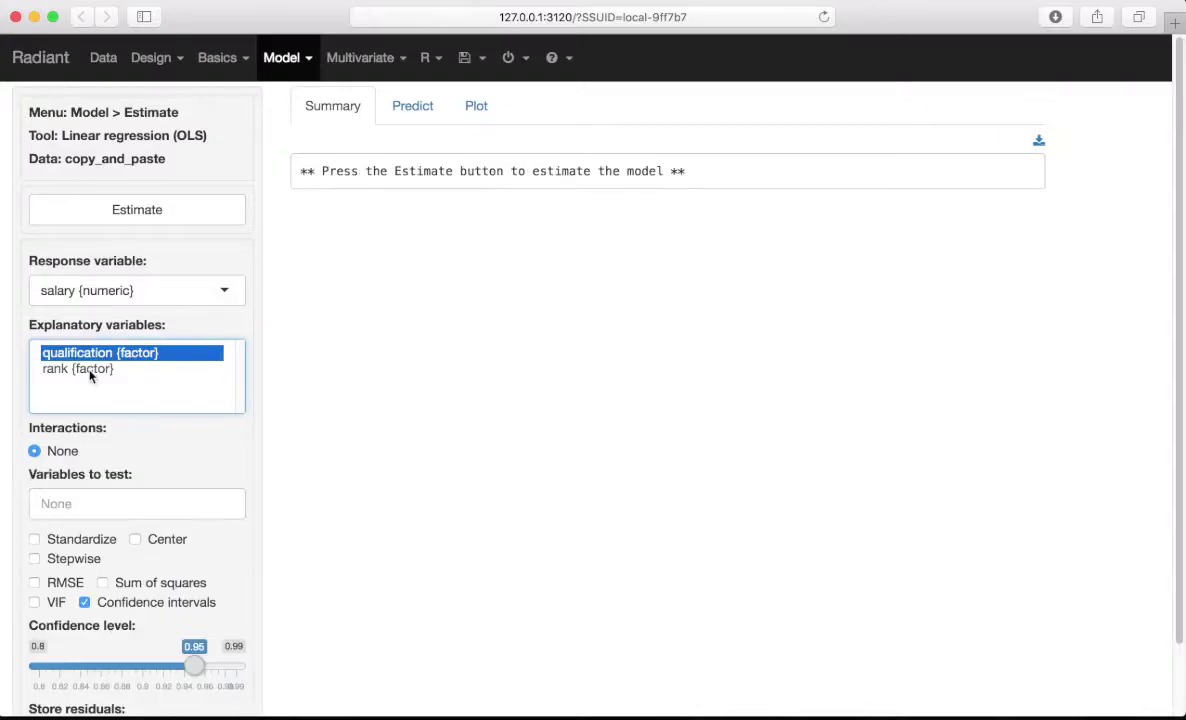
left_click(90, 369, "shift")
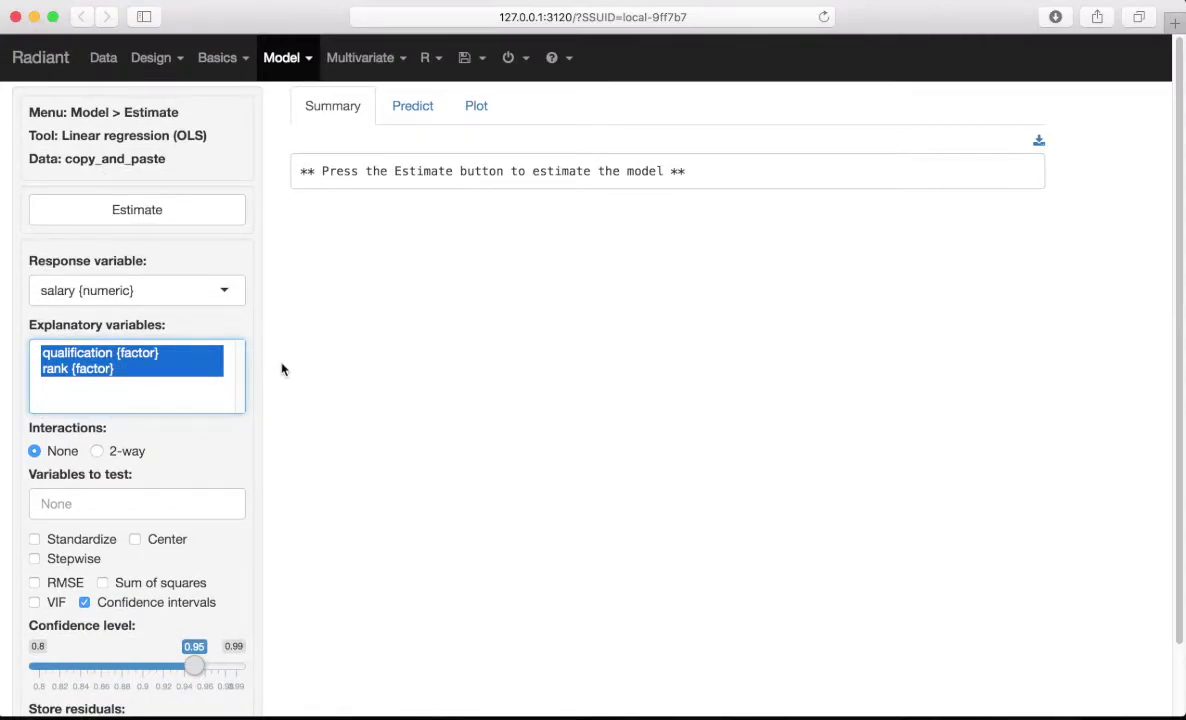
scroll(281, 370, "down", 1)
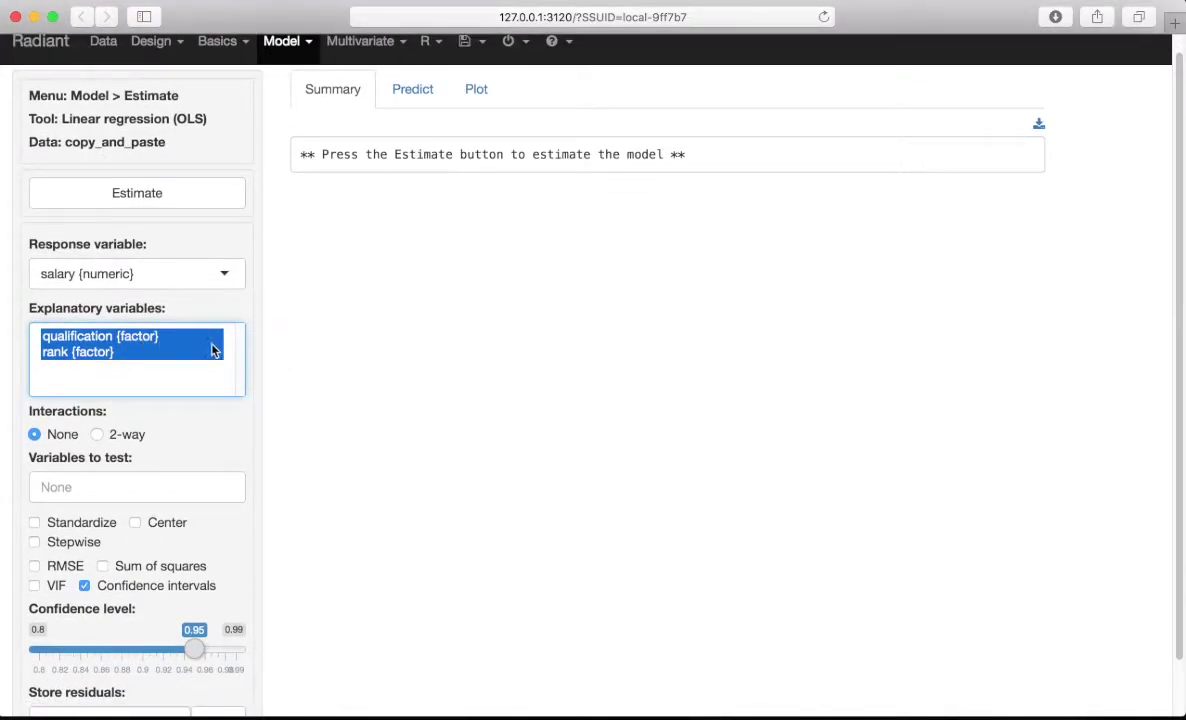
scroll(268, 352, "down", 4)
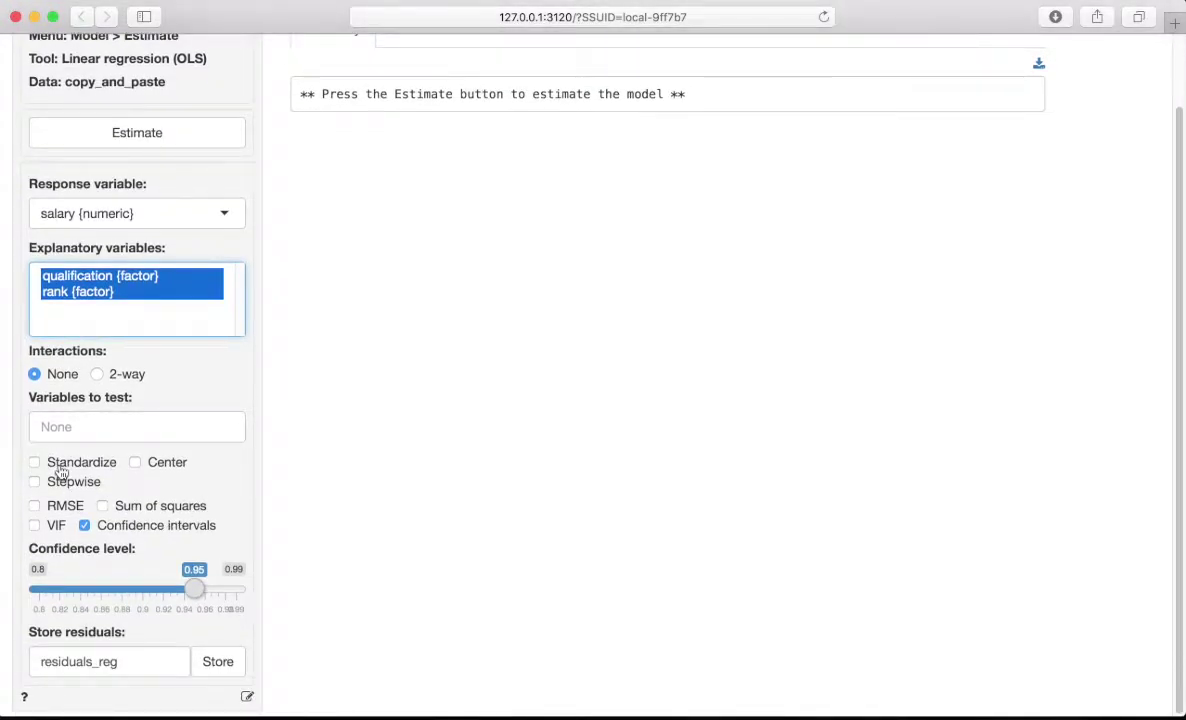
scroll(257, 503, "up", 4)
scroll(250, 545, "up", 1)
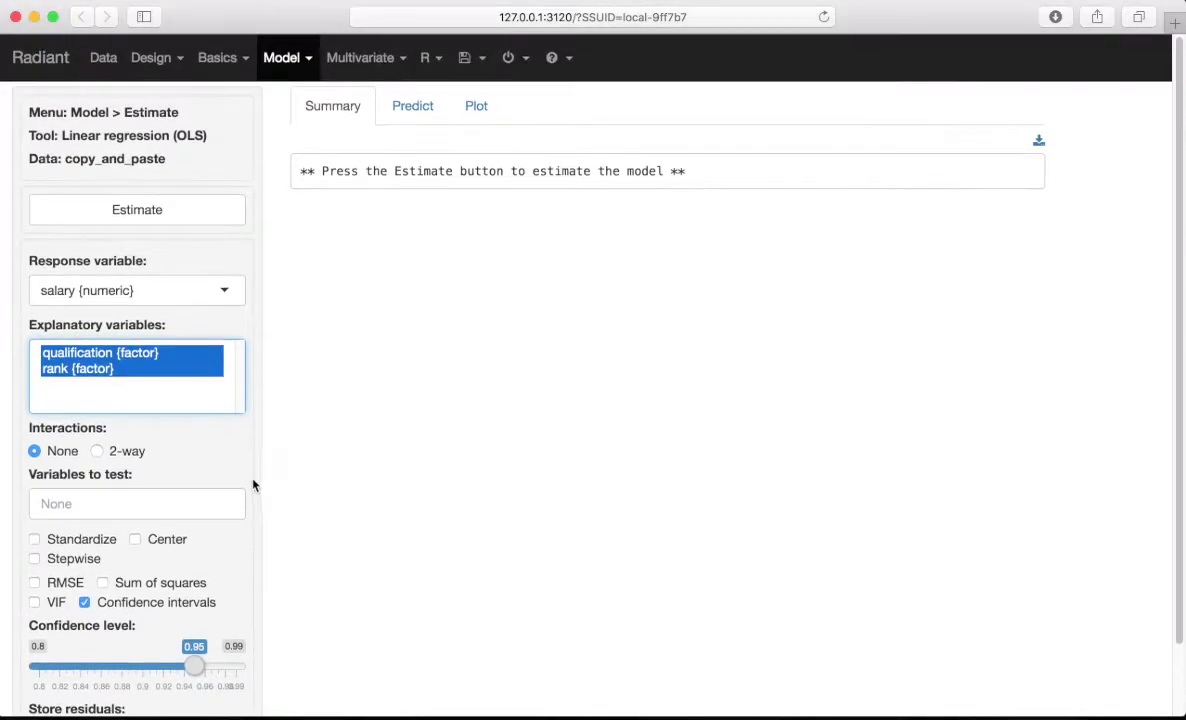
- Estimate the OLS model and review the summary: R-squared 0.284 with 95% confidence intervals
left_click(213, 221)
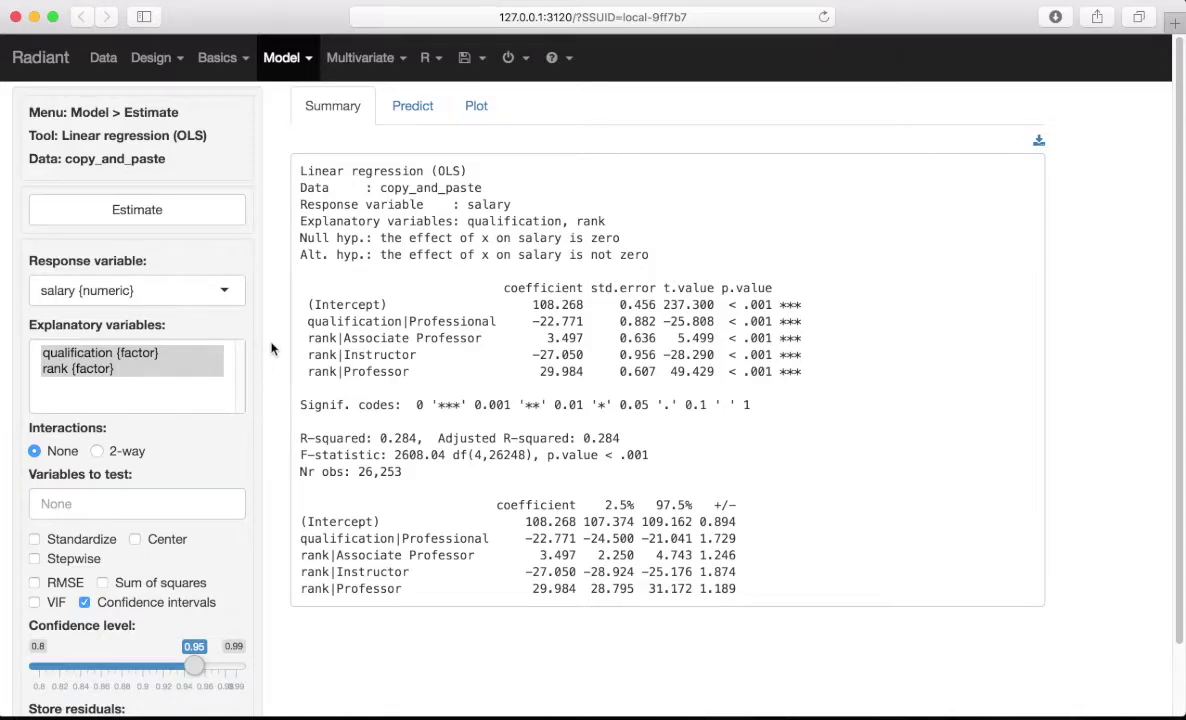
scroll(271, 348, "down", 1)
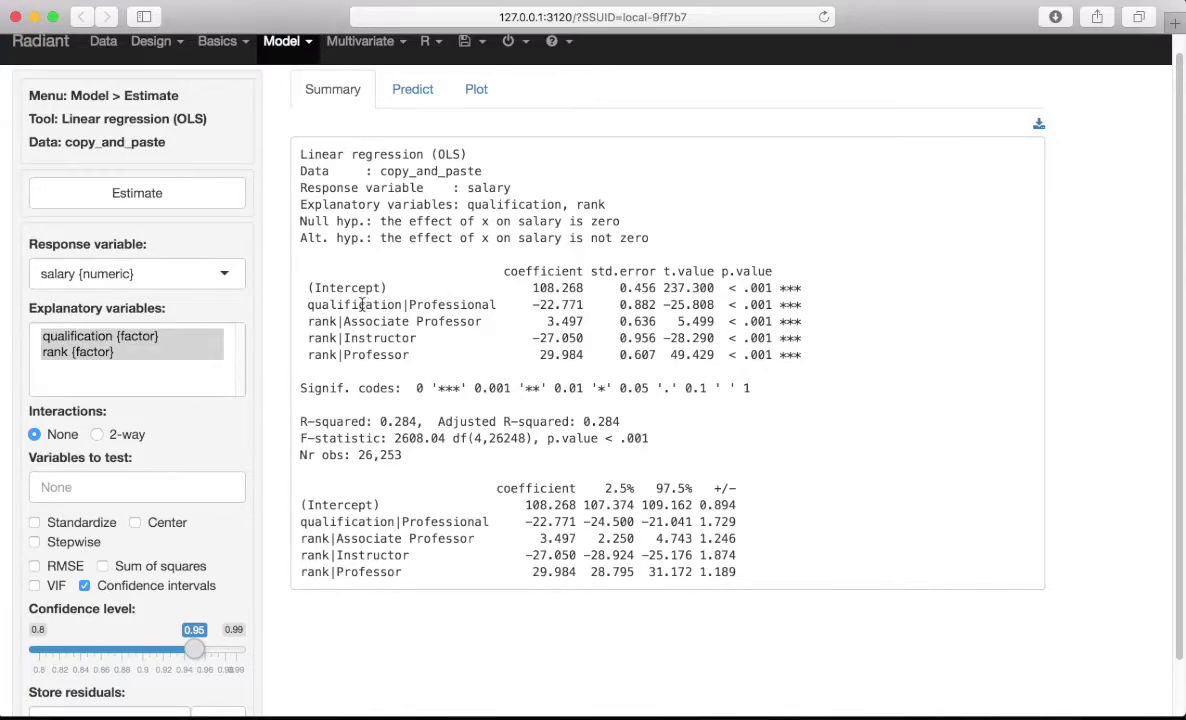
scroll(278, 310, "up", 1)
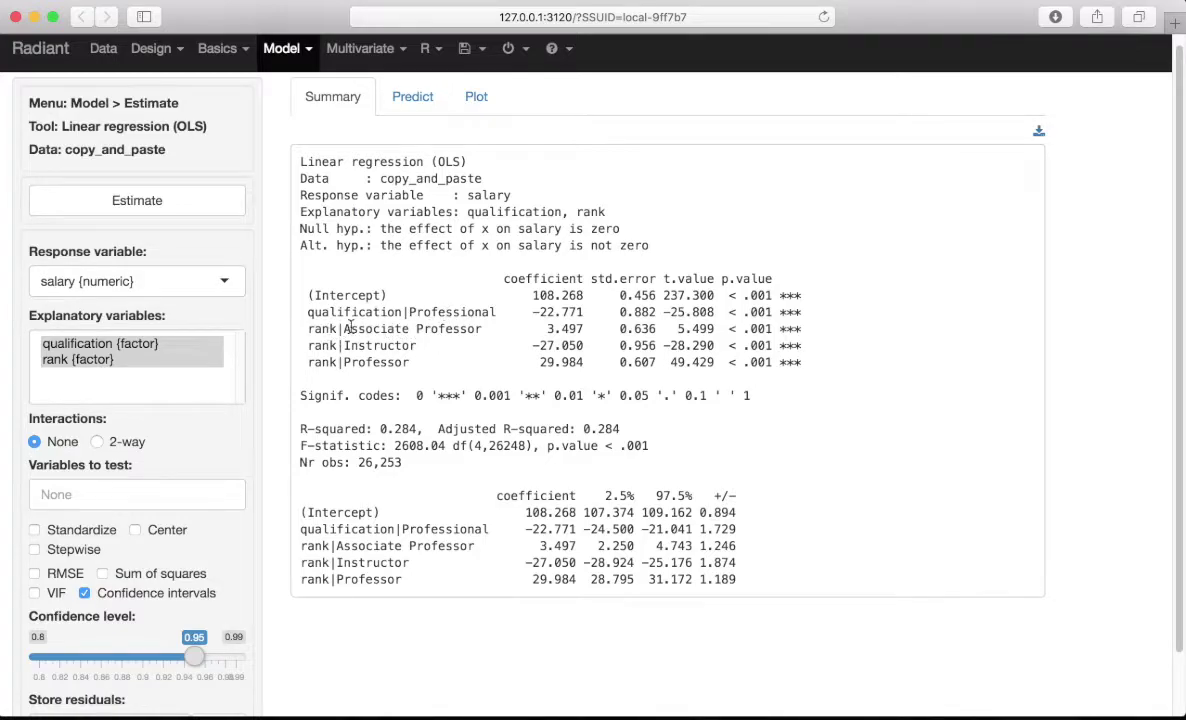
double_click(553, 329)
left_click(517, 330)
scroll(268, 300, "up", 2)
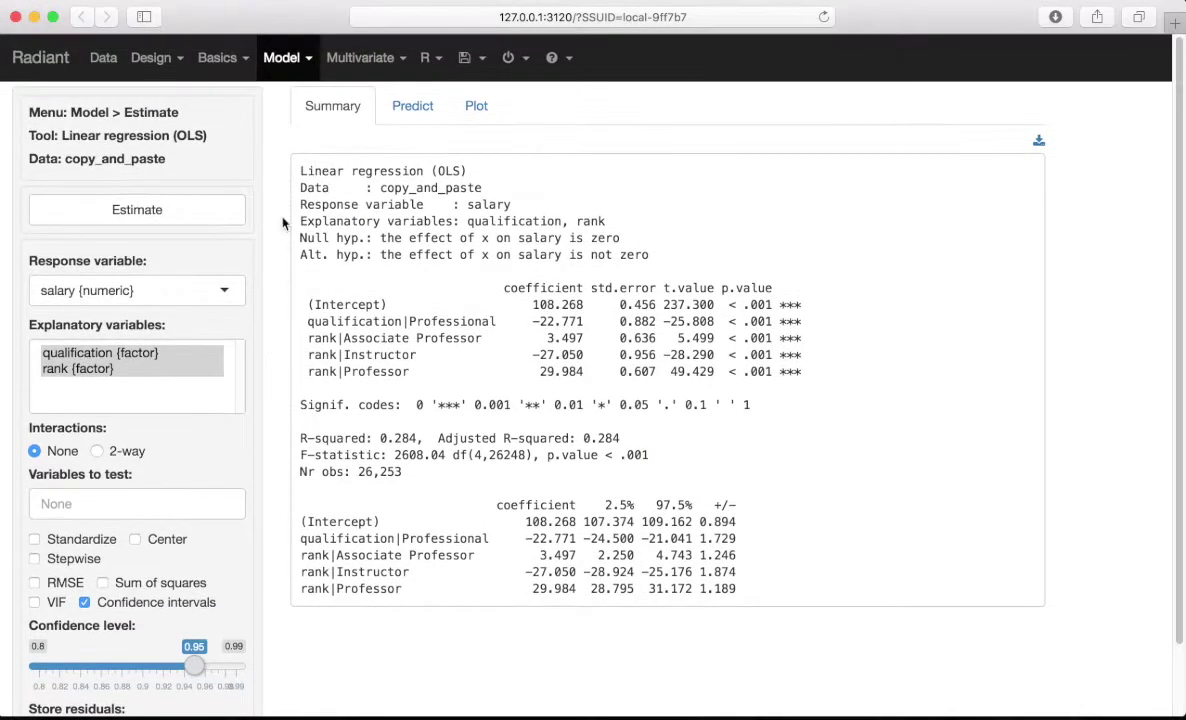
- Open Data > Transform on qualification, showing 22,598 Academic and 3,655 Professional rows
left_click(110, 62)
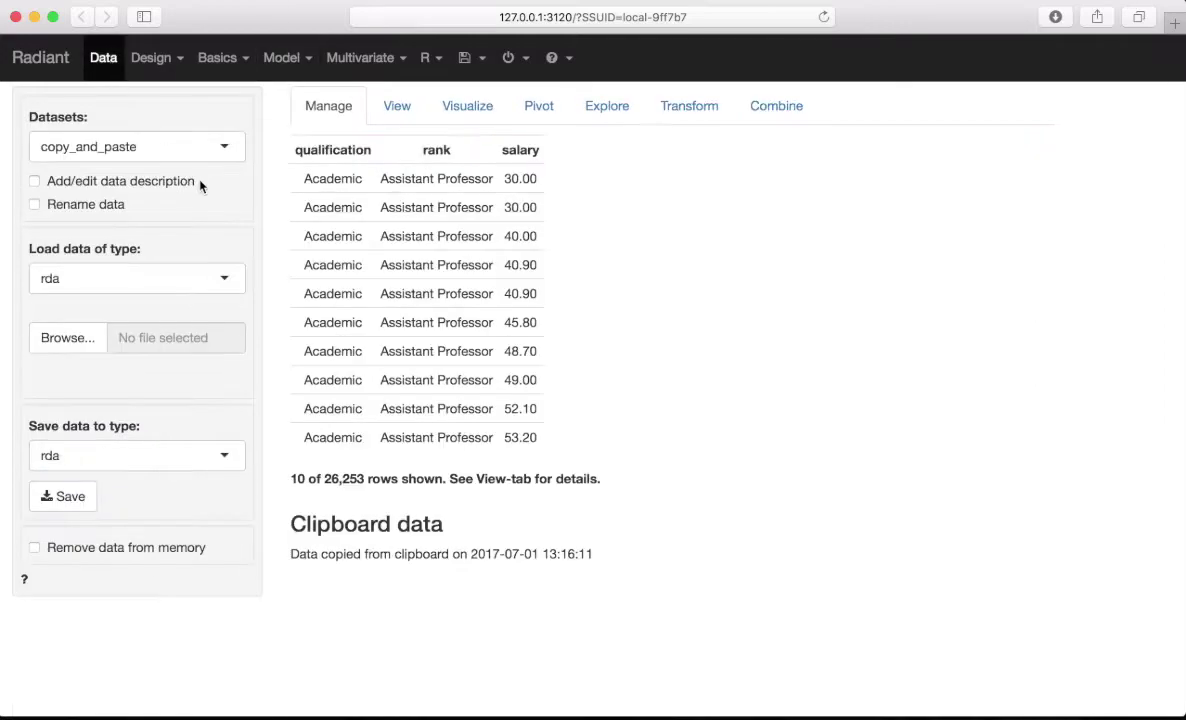
left_click(697, 113)
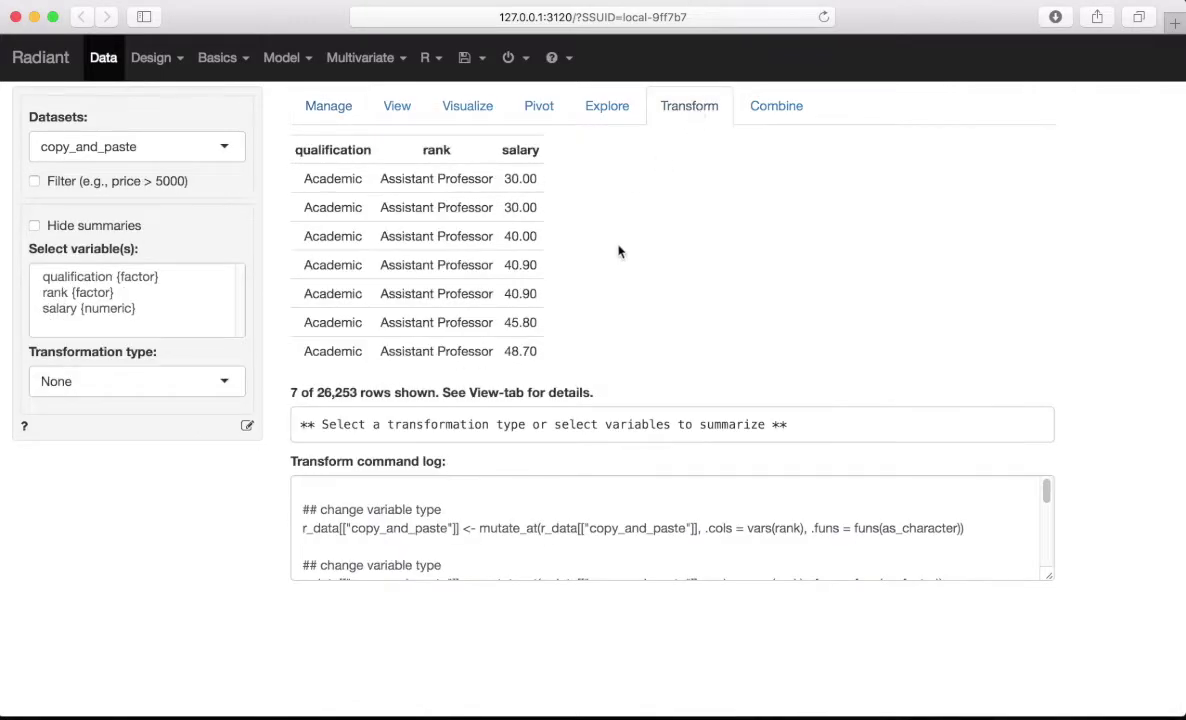
left_click(163, 279)
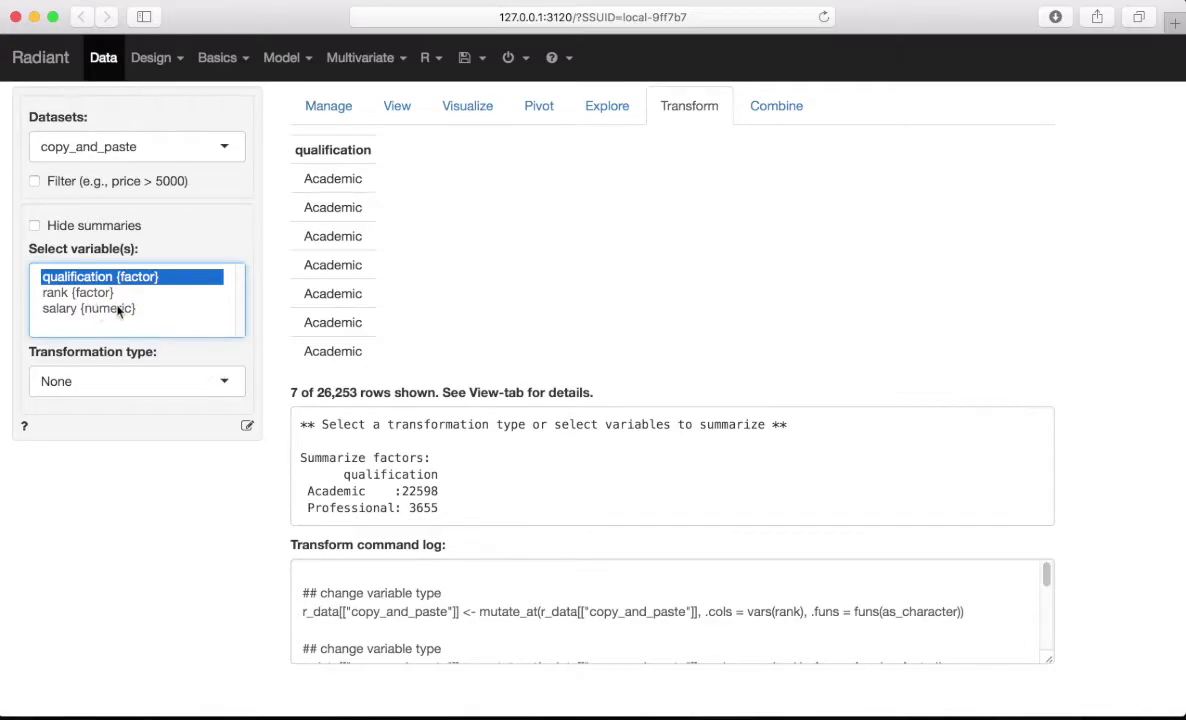
- Use Remove/reorder levels to order qualification as Professional then Academic, and store it
left_click(229, 386)
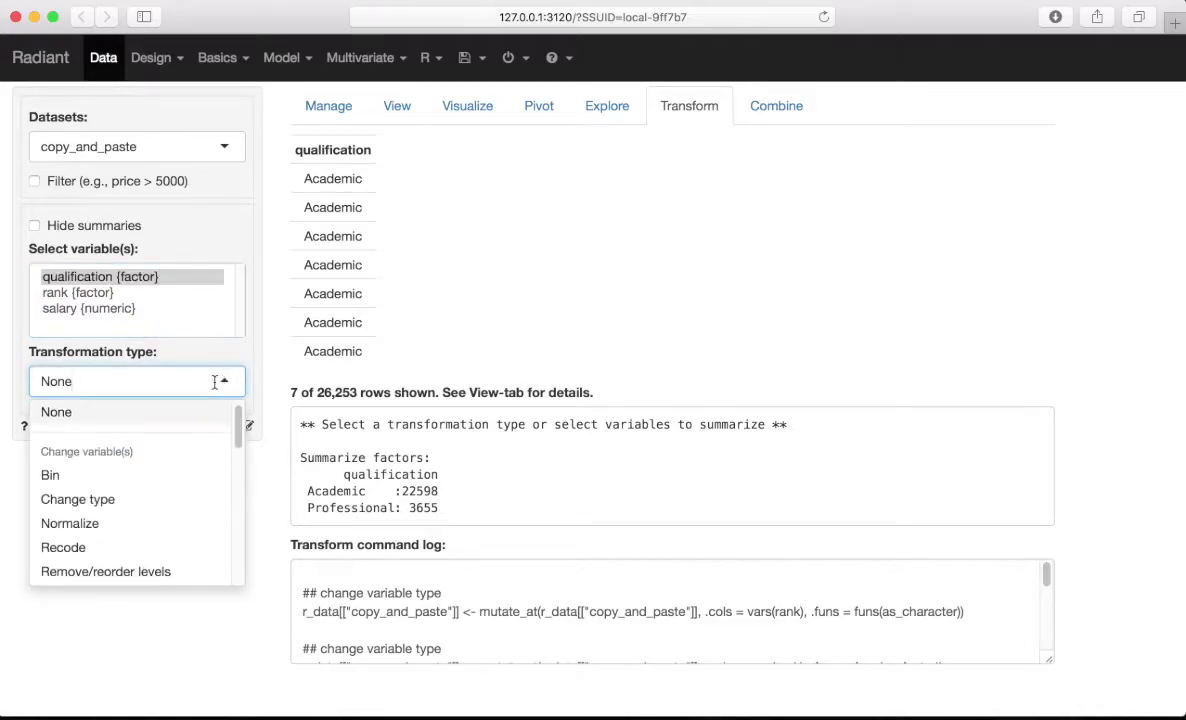
scroll(151, 525, "down", 1)
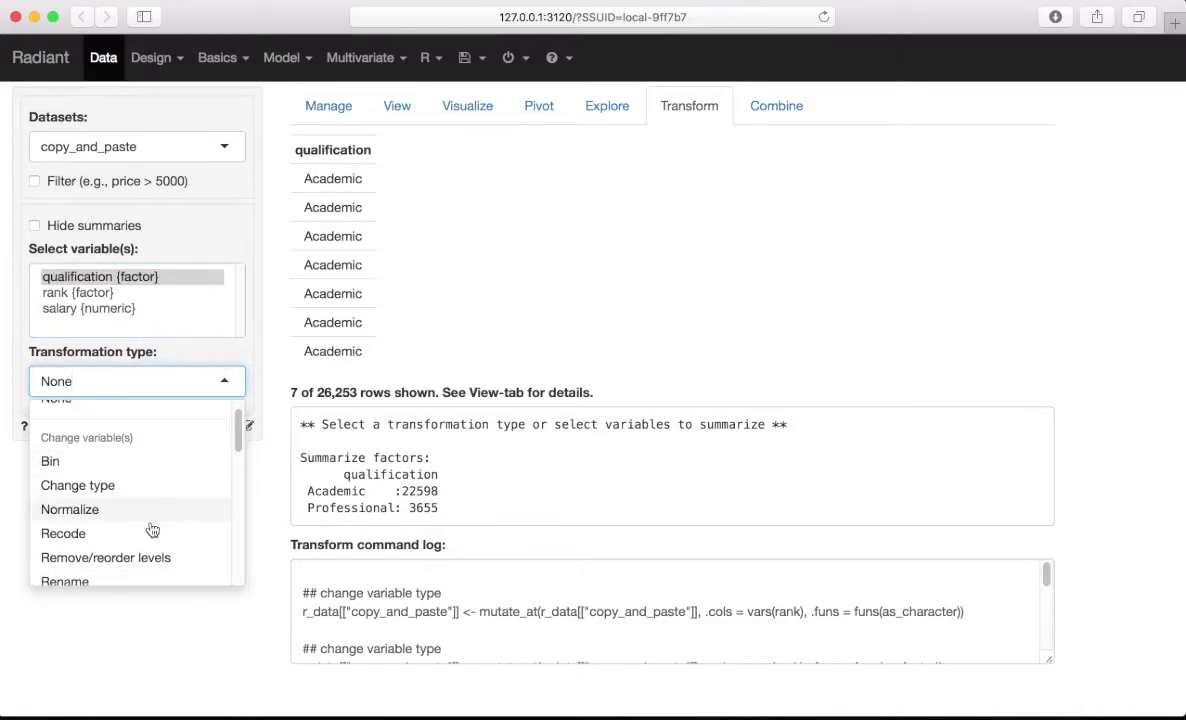
left_click(187, 564)
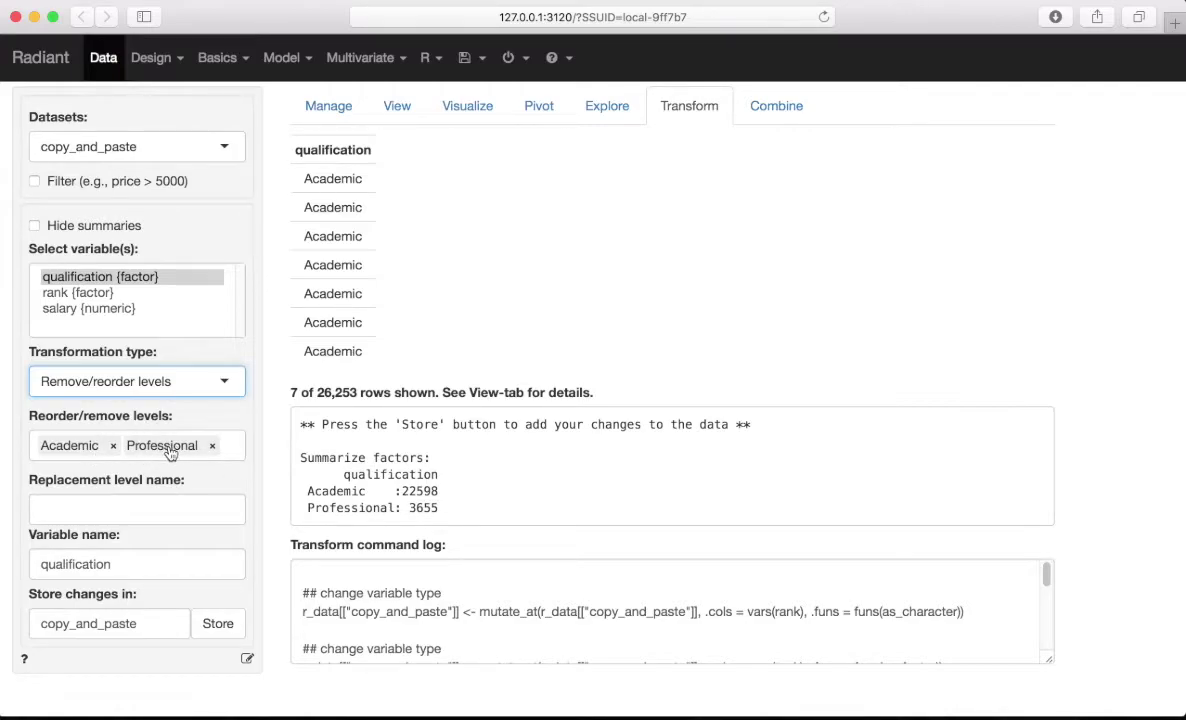
left_click_drag(163, 446, 37, 455)
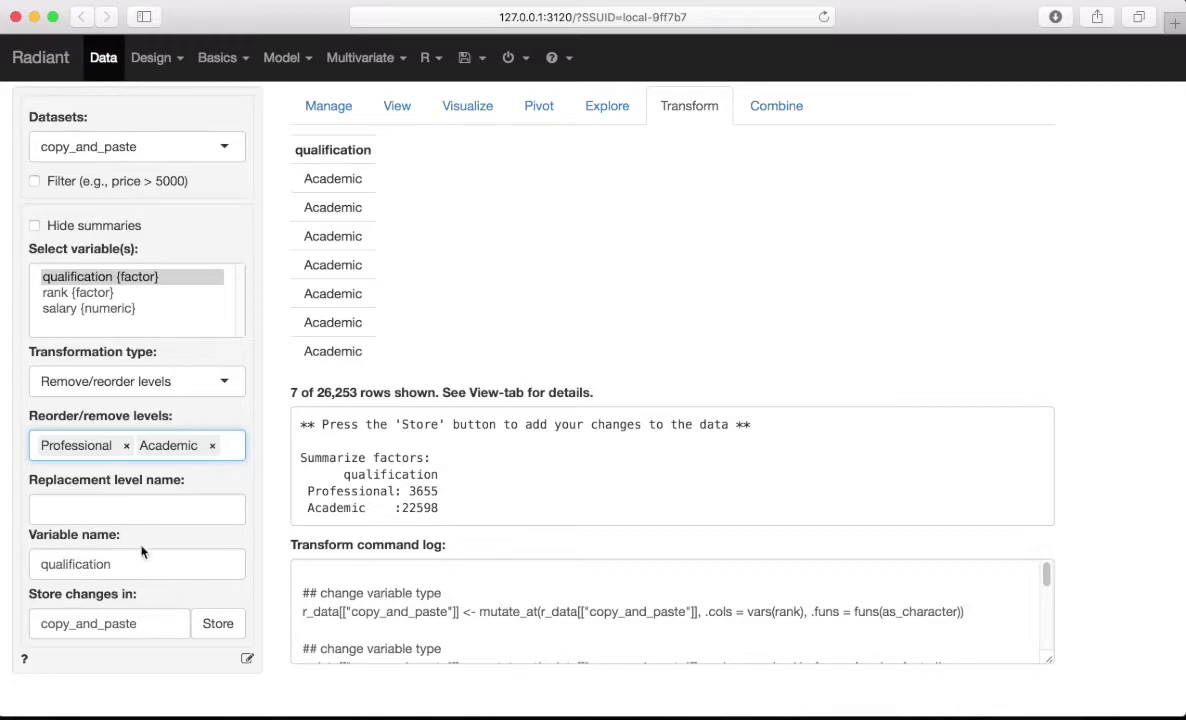
left_click(220, 630)
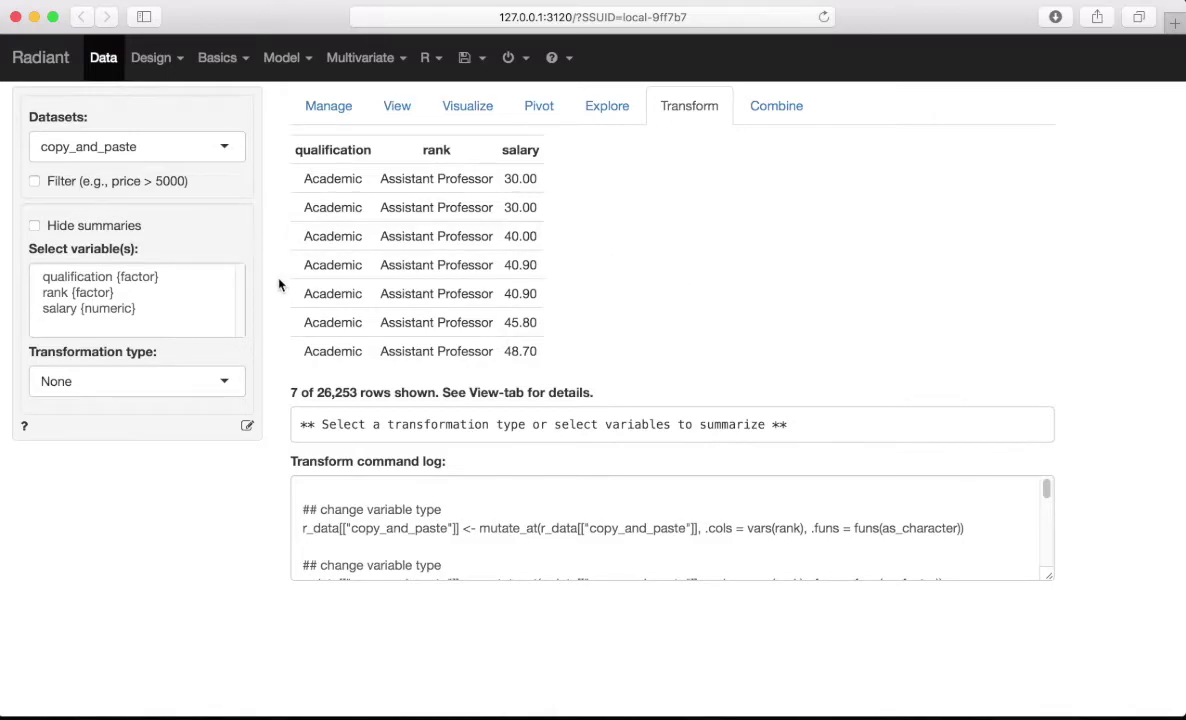
- Reorder rank levels to Instructor, Assistant Professor, Associate Professor, Professor, and store them
left_click(180, 293)
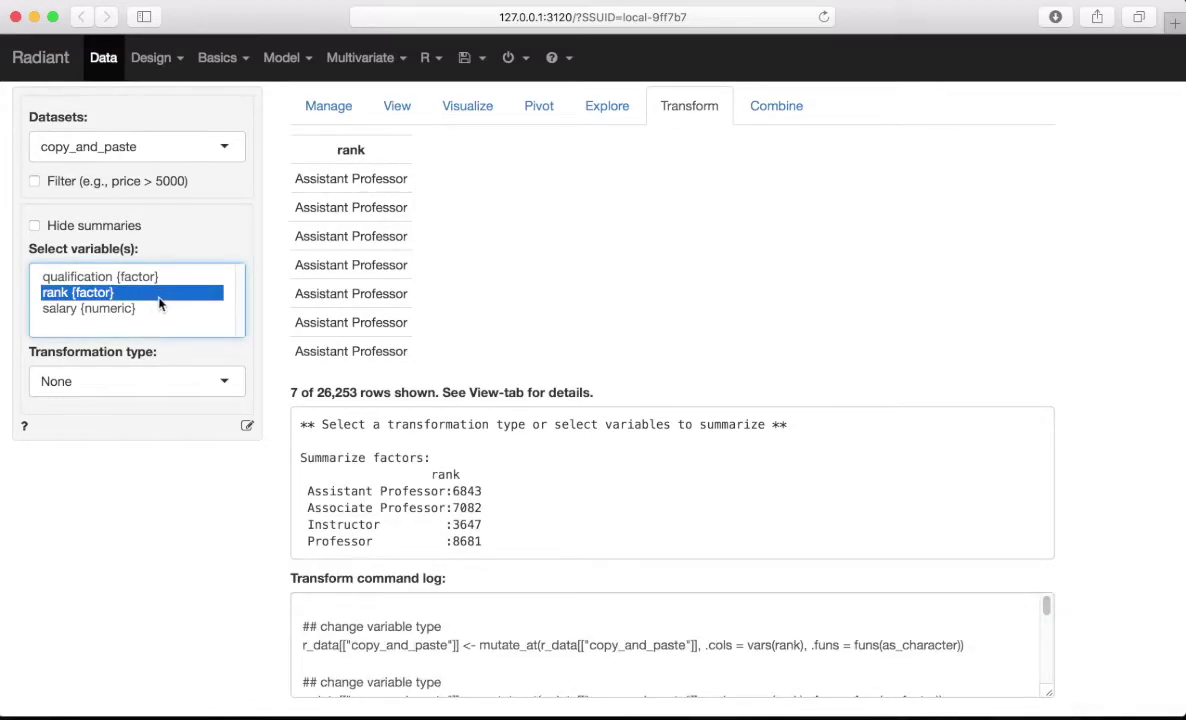
left_click(225, 389)
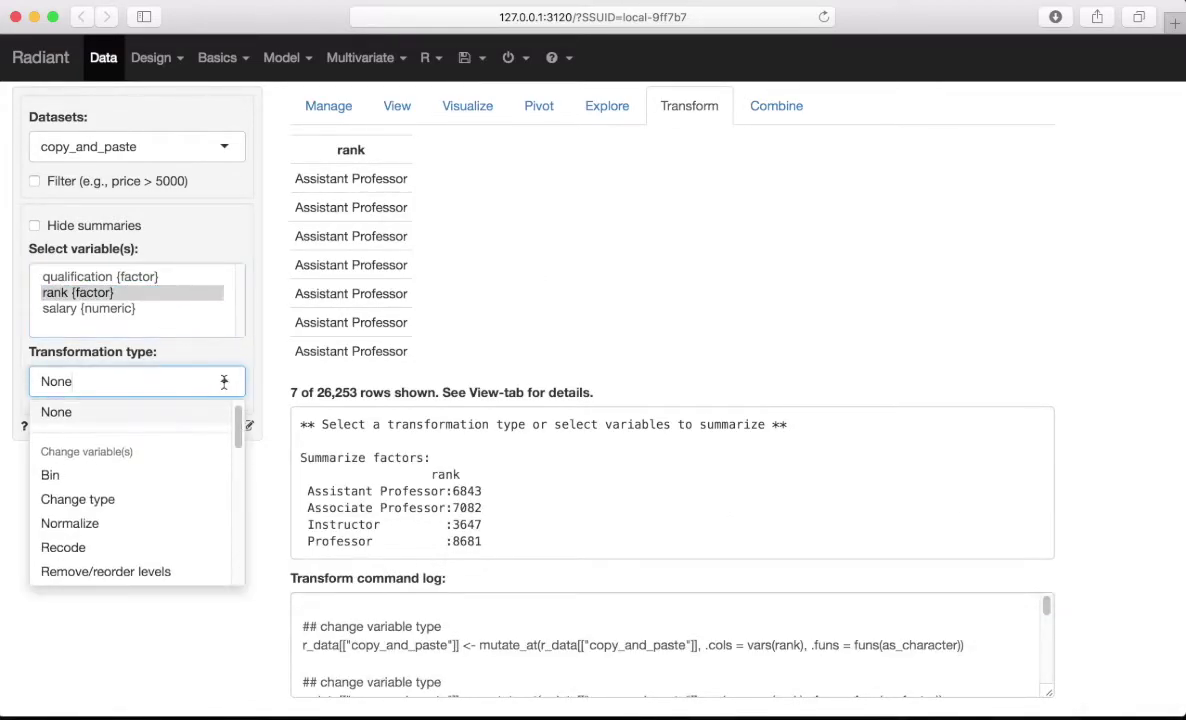
left_click(152, 566)
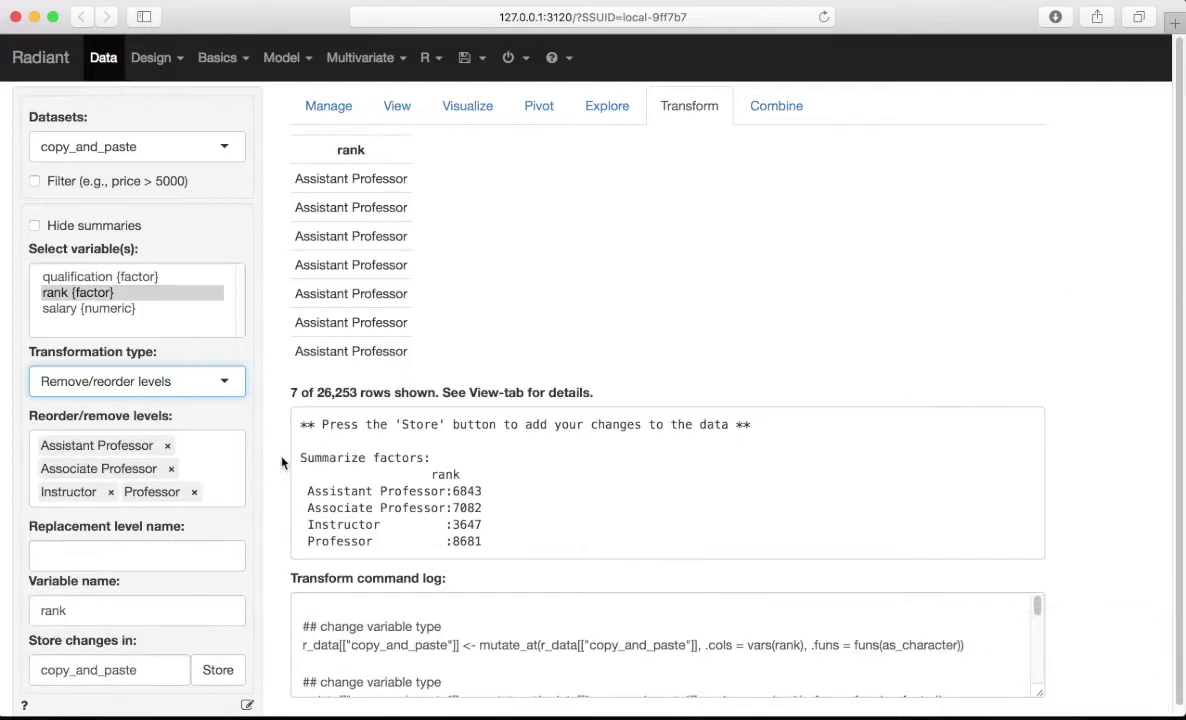
scroll(257, 422, "down", 1)
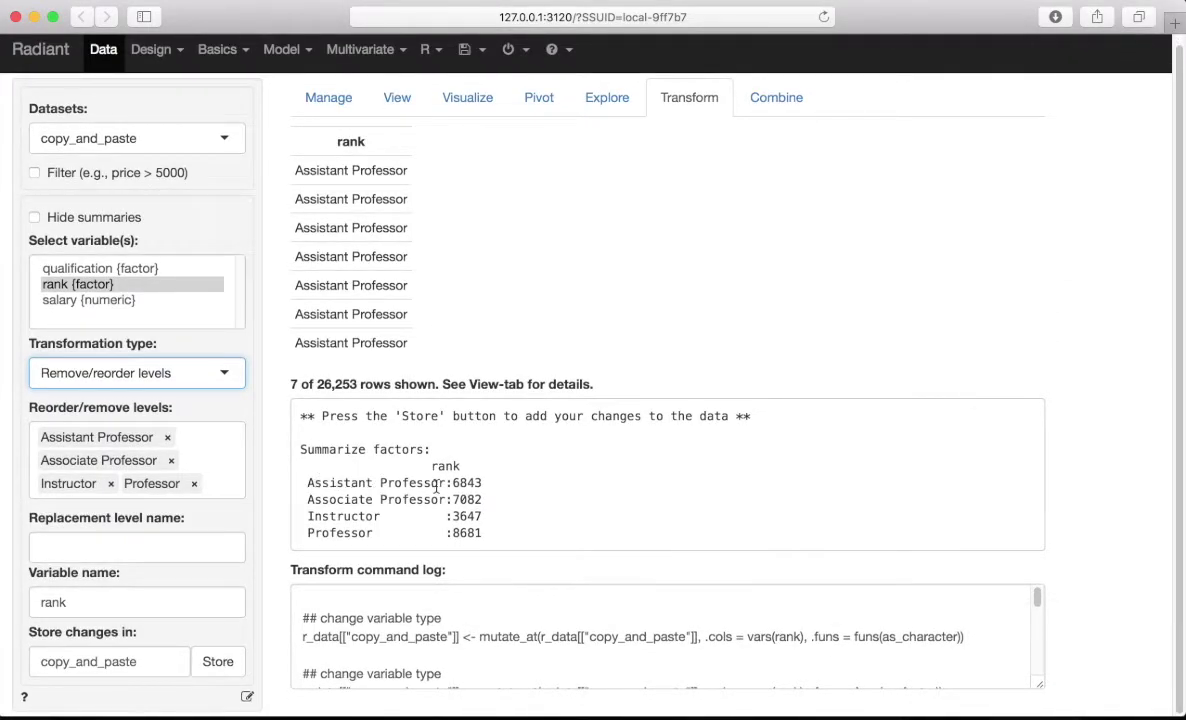
left_click_drag(301, 482, 349, 508)
left_click_drag(506, 484, 207, 450)
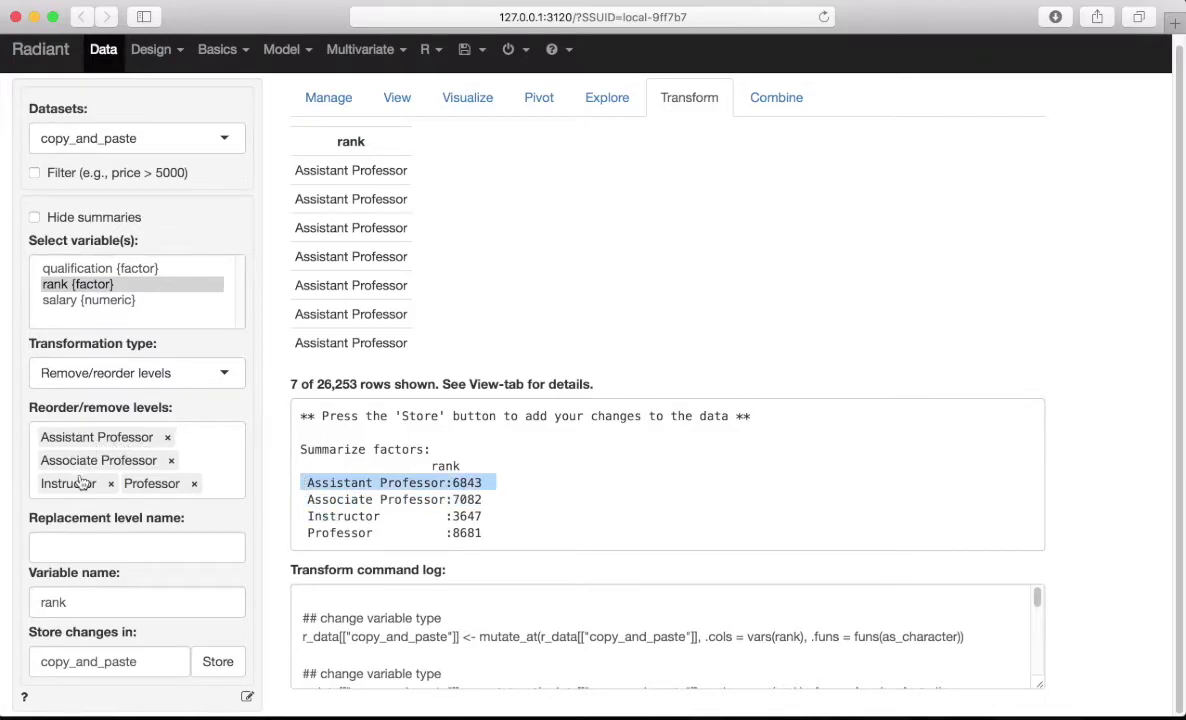
left_click_drag(68, 483, 76, 441)
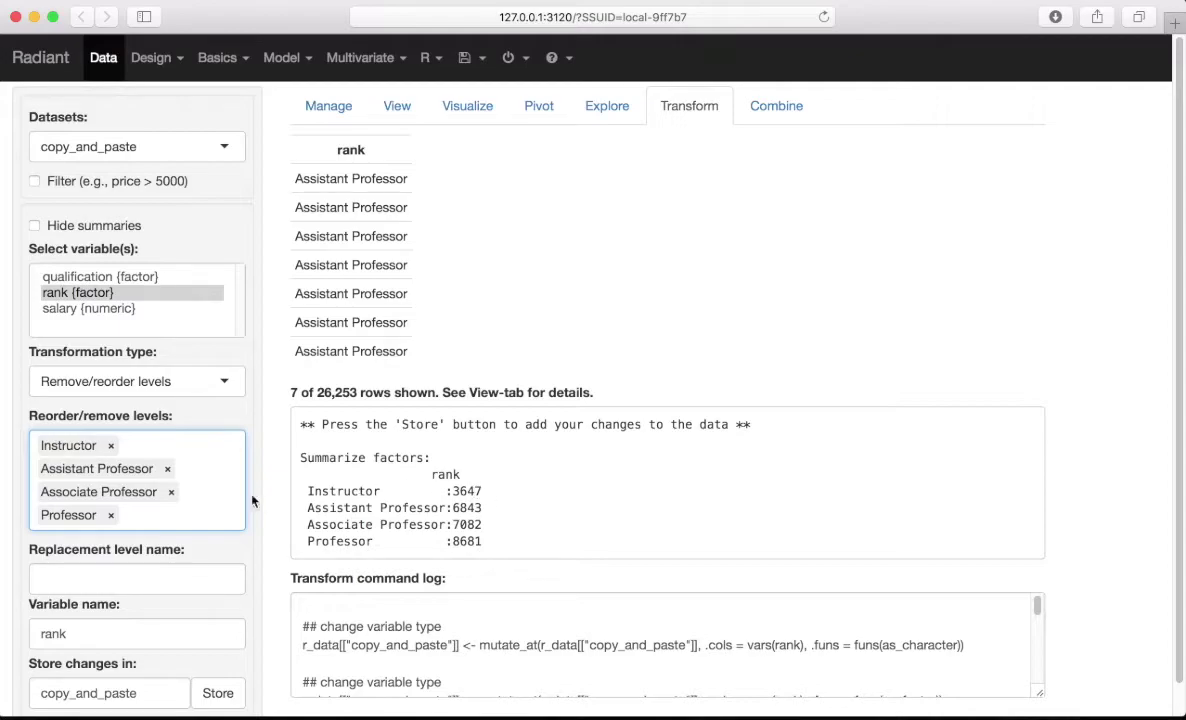
scroll(272, 493, "down", 1)
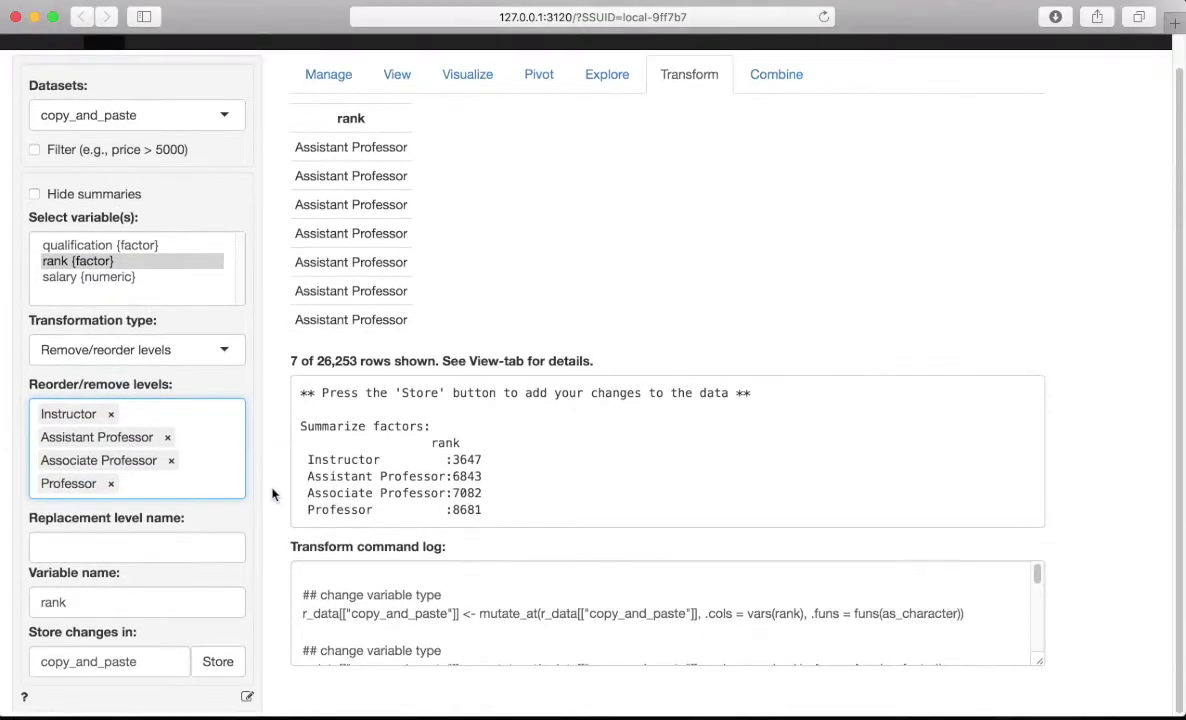
left_click(222, 667)
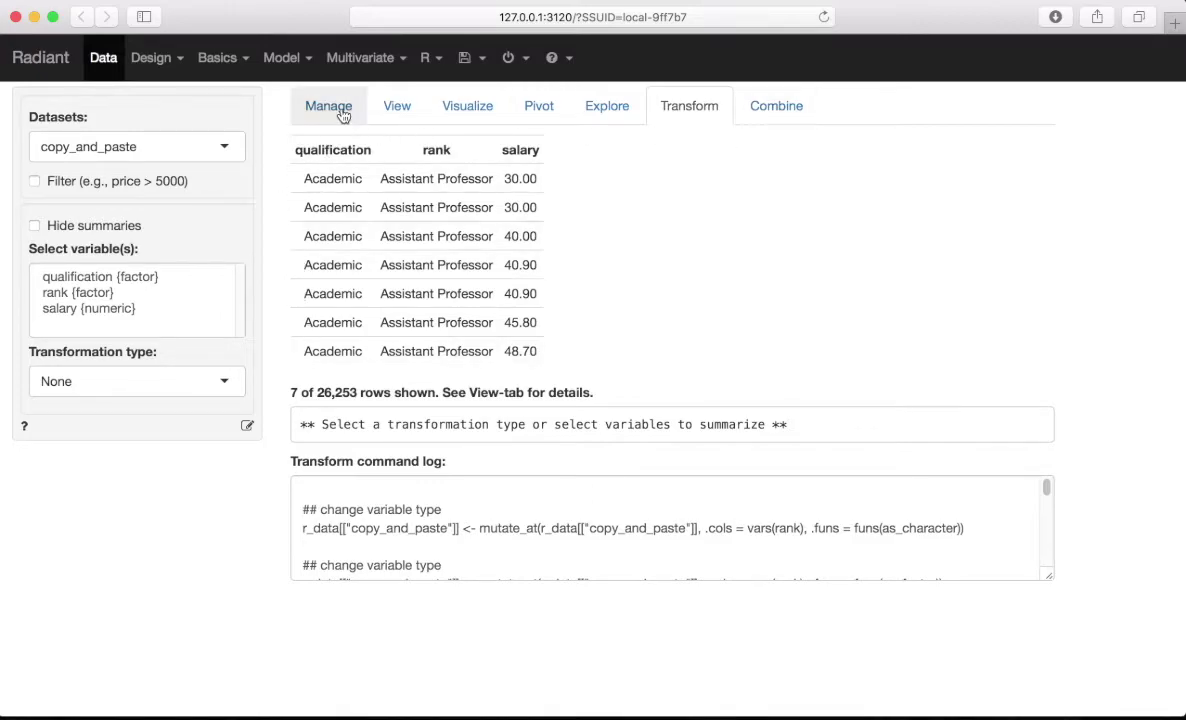
- Re-estimate the OLS salary regression, giving intercept 58.447 and qualification|Academic +22.771
left_click(311, 64)
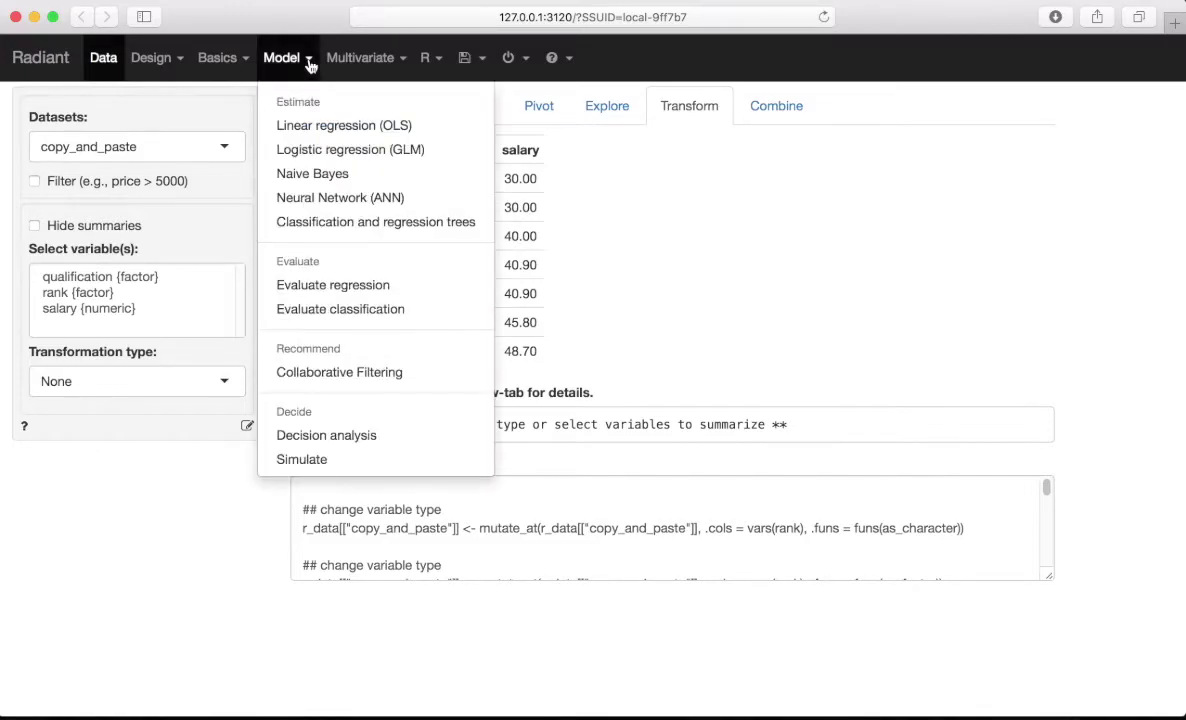
left_click(295, 127)
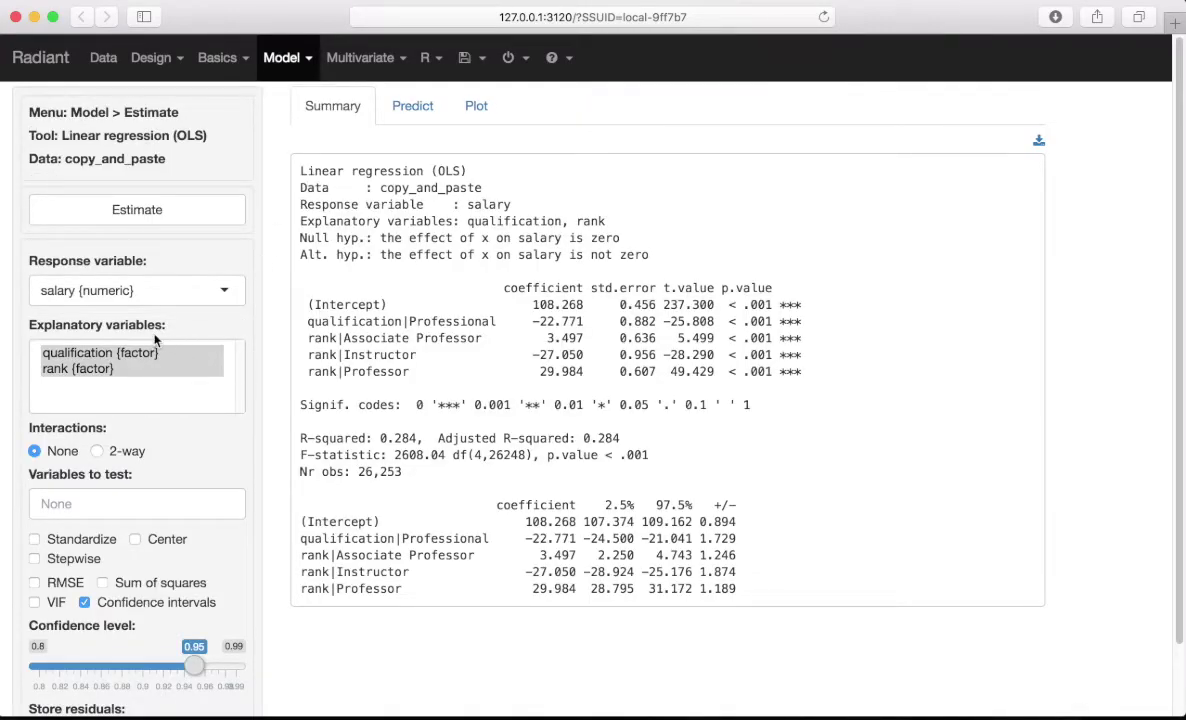
left_click(178, 212)
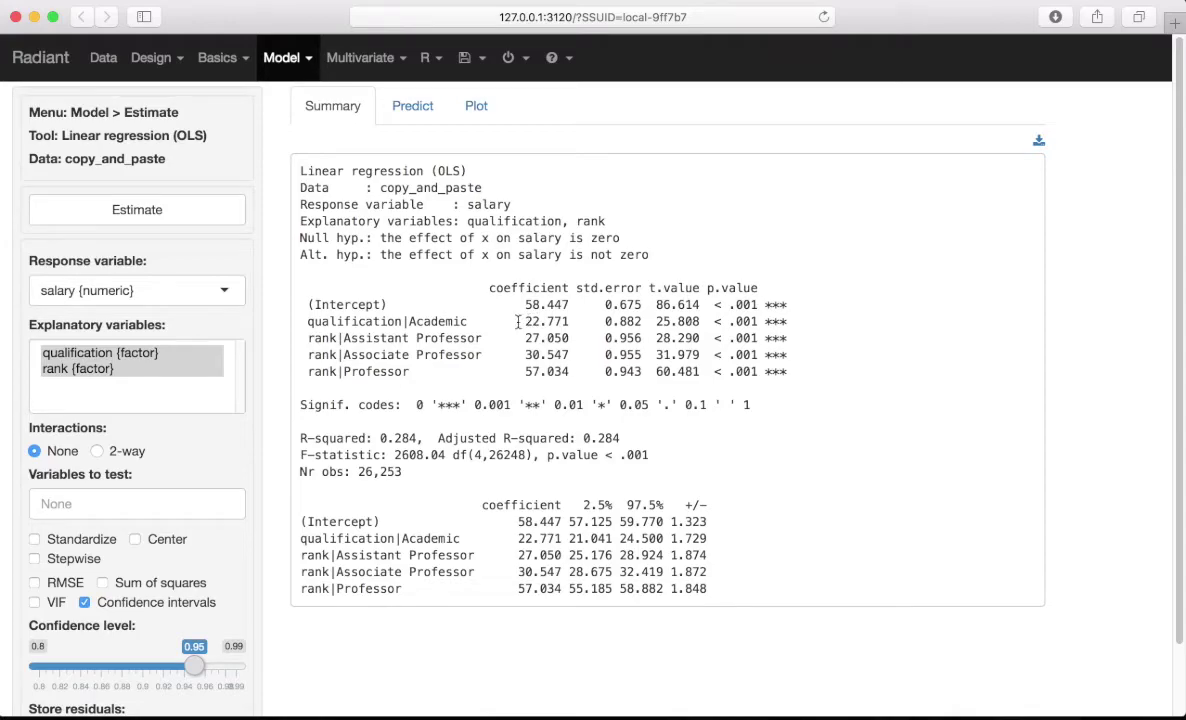
double_click(531, 321)
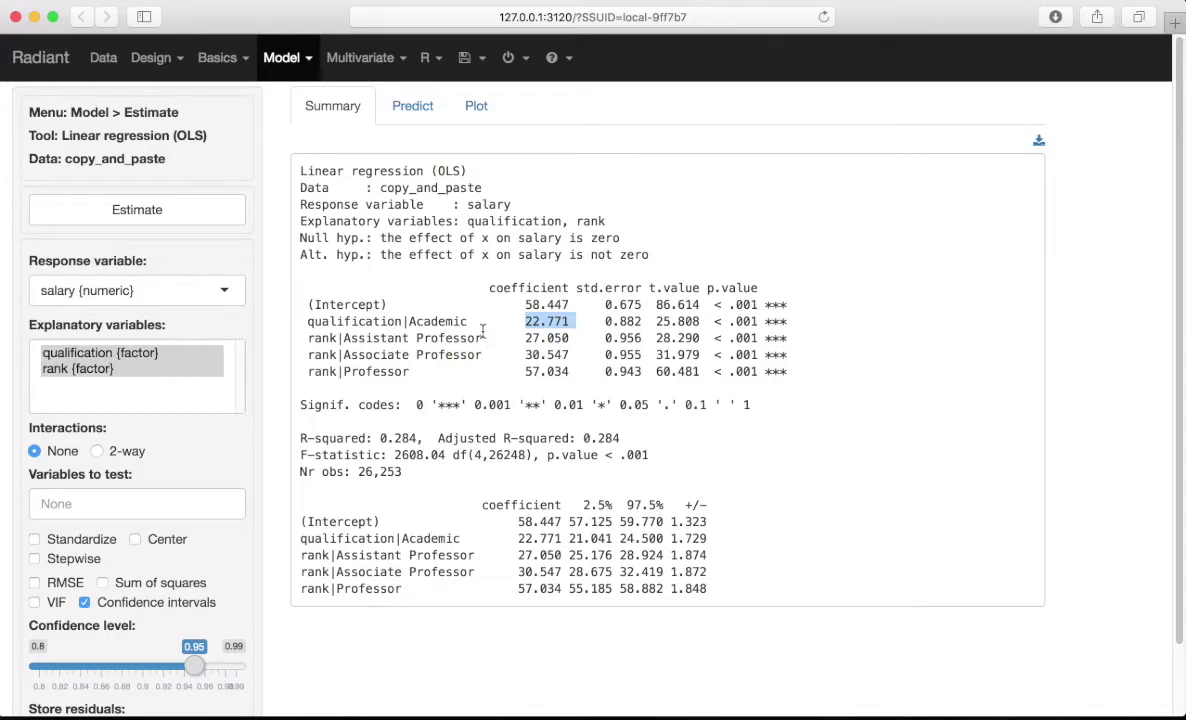
left_click(450, 297)
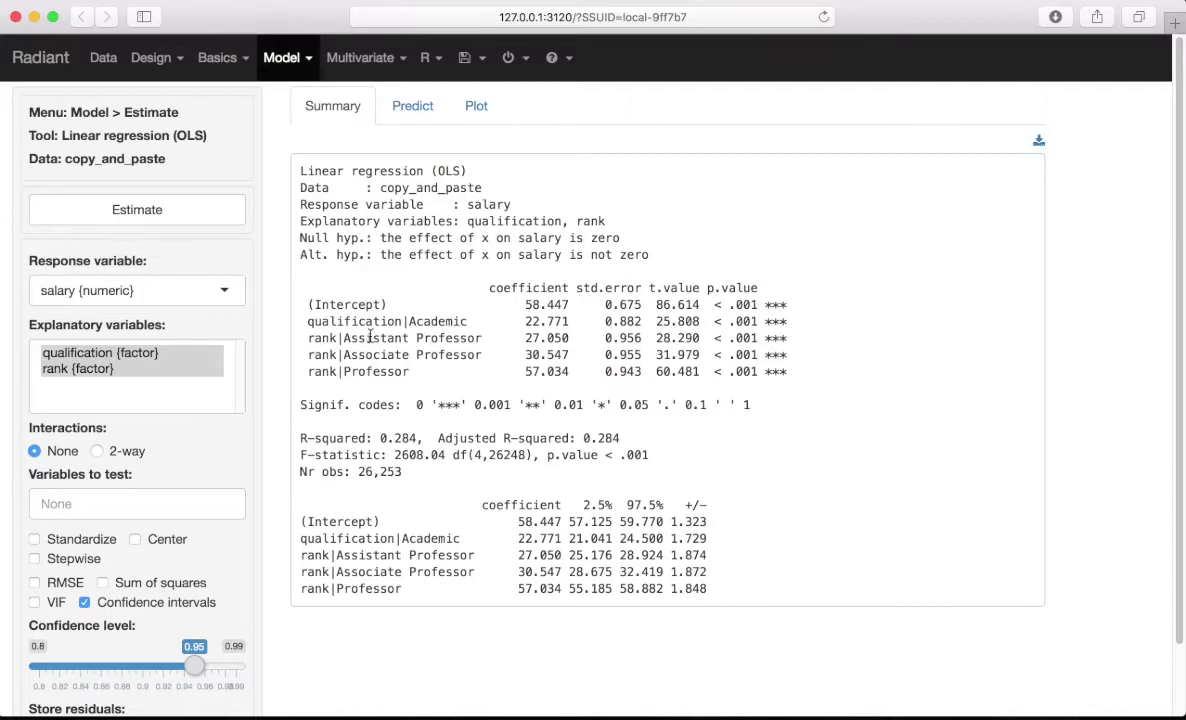
left_click_drag(310, 338, 388, 371)
left_click(536, 378)
left_click_drag(344, 354, 463, 354)
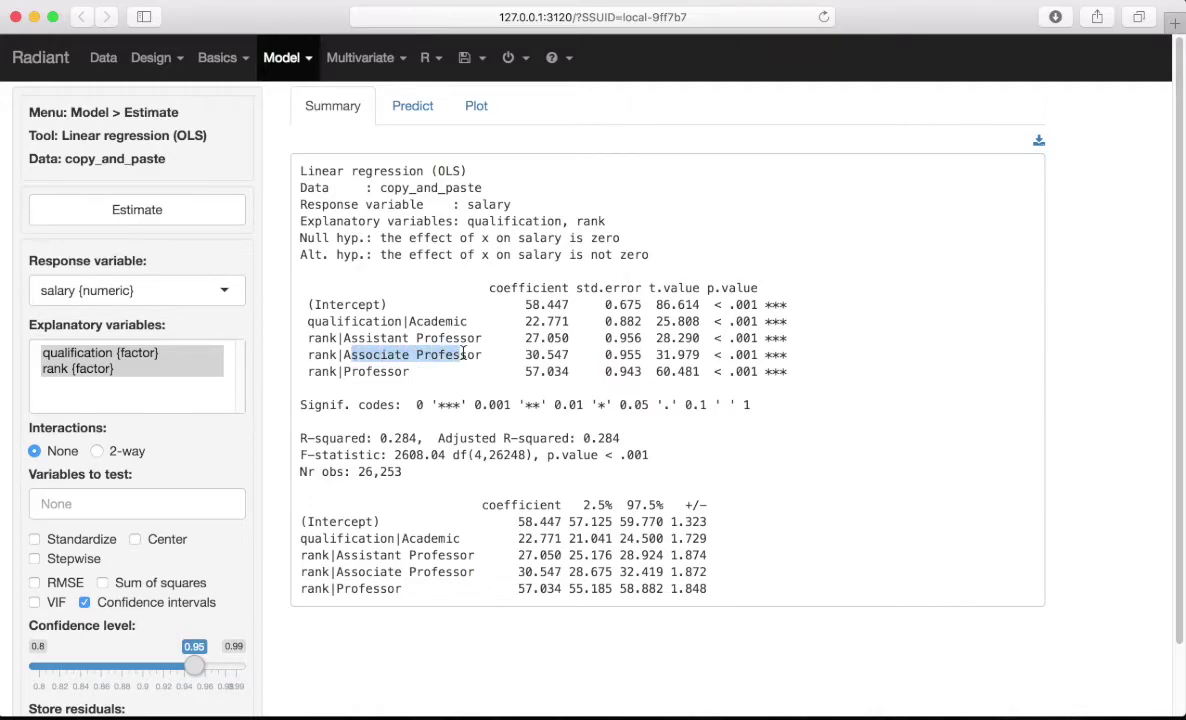
left_click(280, 355)
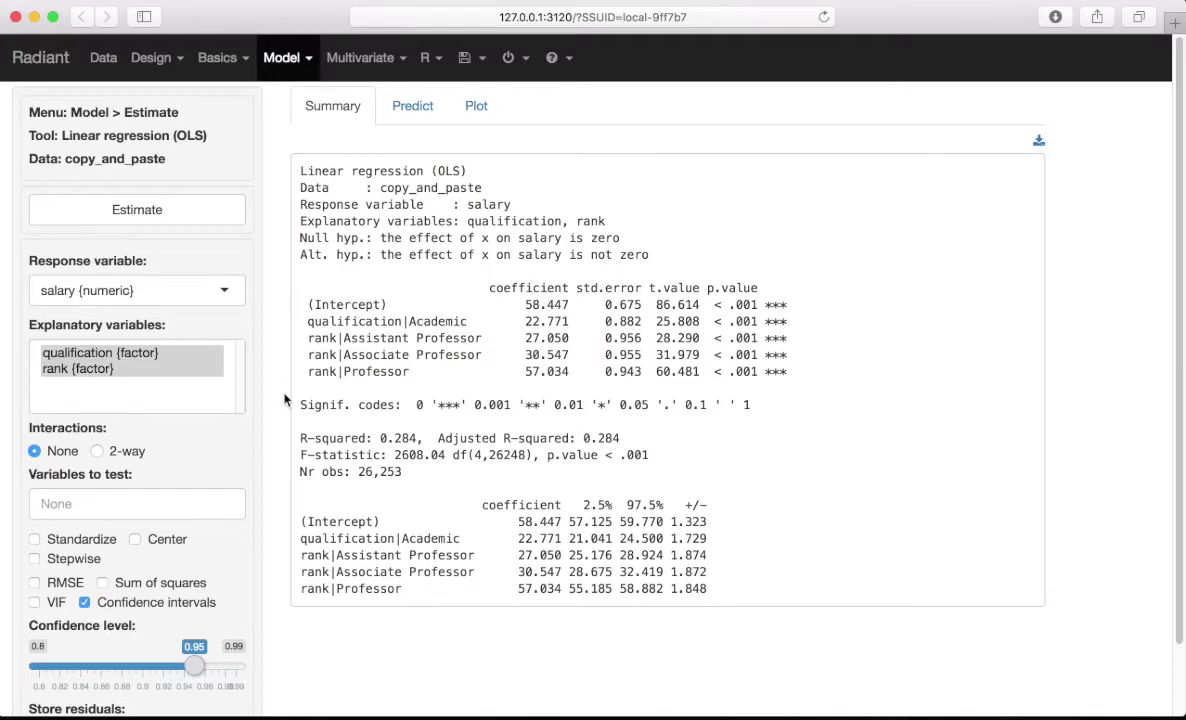
scroll(285, 399, "down", 1)
scroll(279, 405, "down", 1)
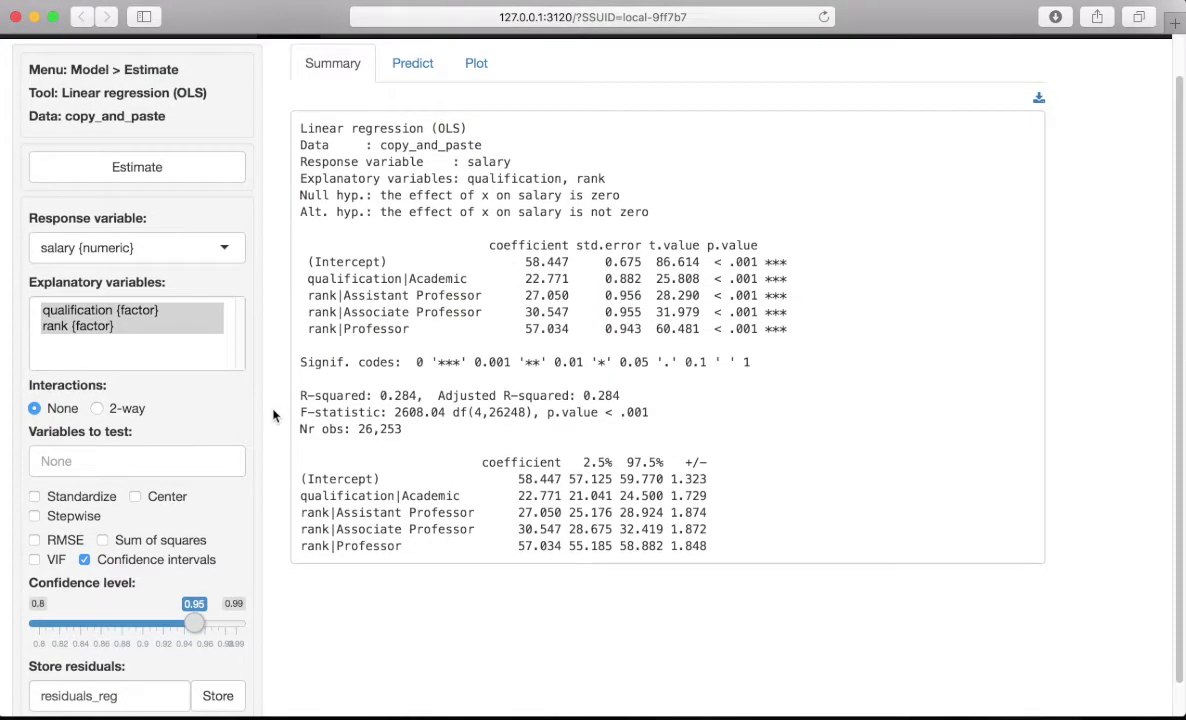
scroll(274, 416, "down", 1)
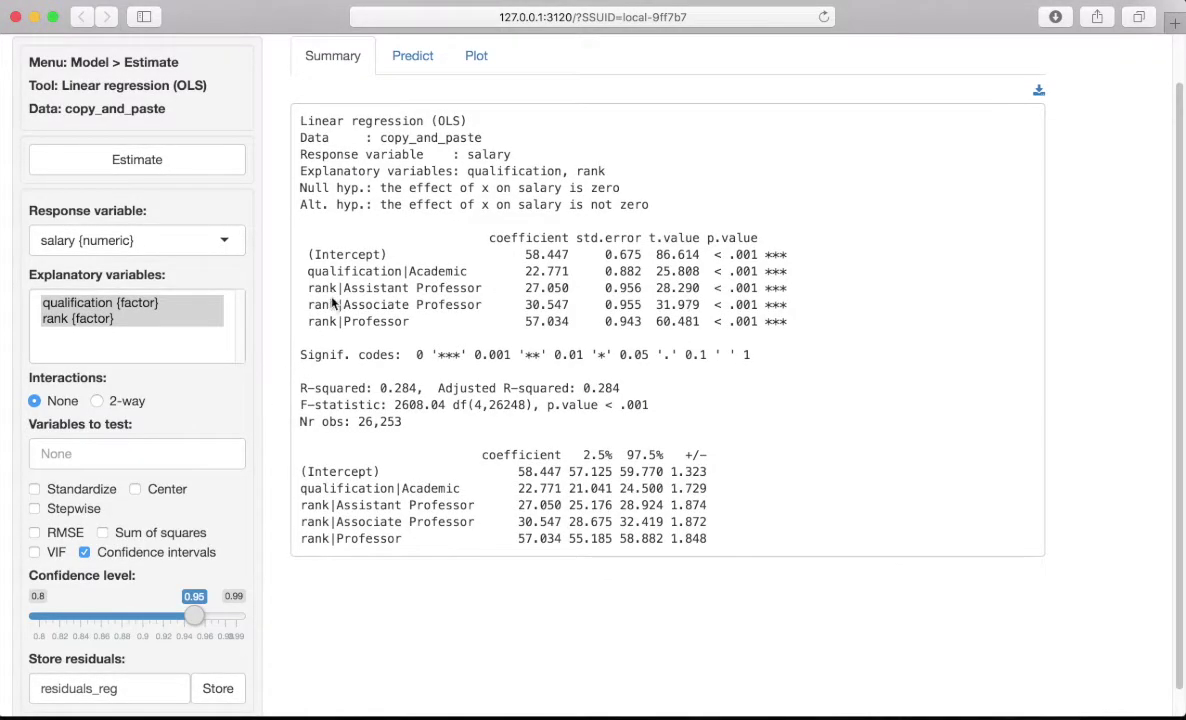
scroll(338, 275, "up", 1)
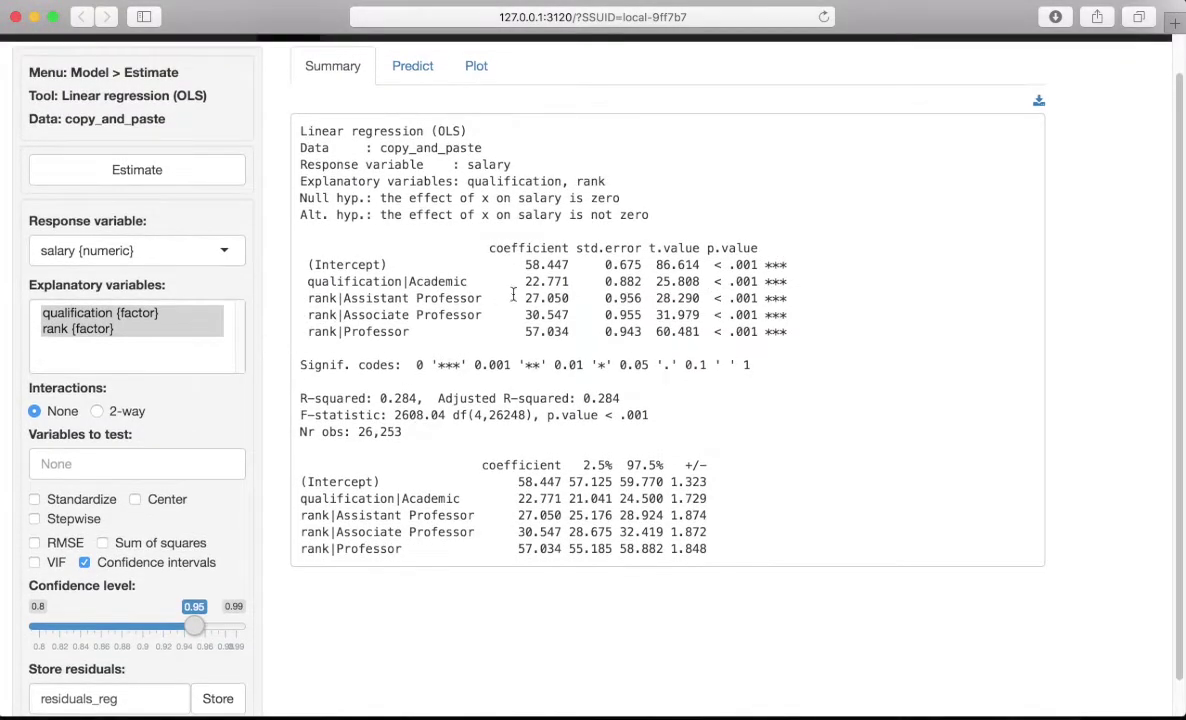
scroll(456, 274, "up", 1)
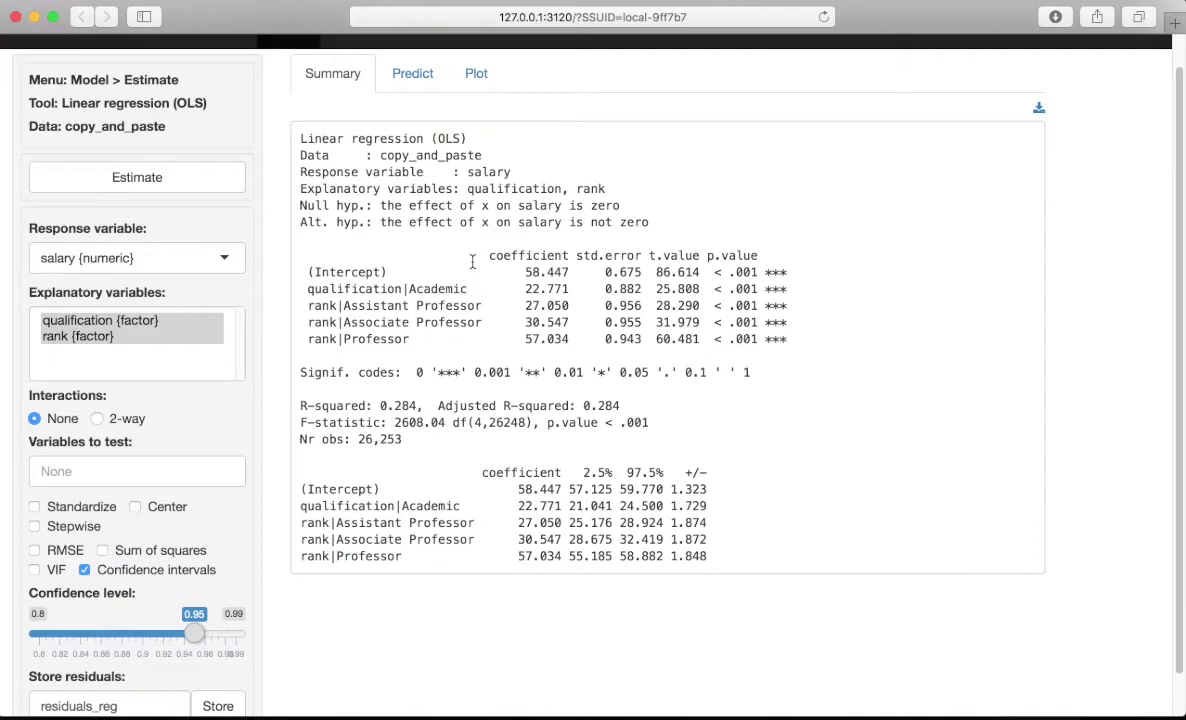
scroll(468, 258, "up", 1)
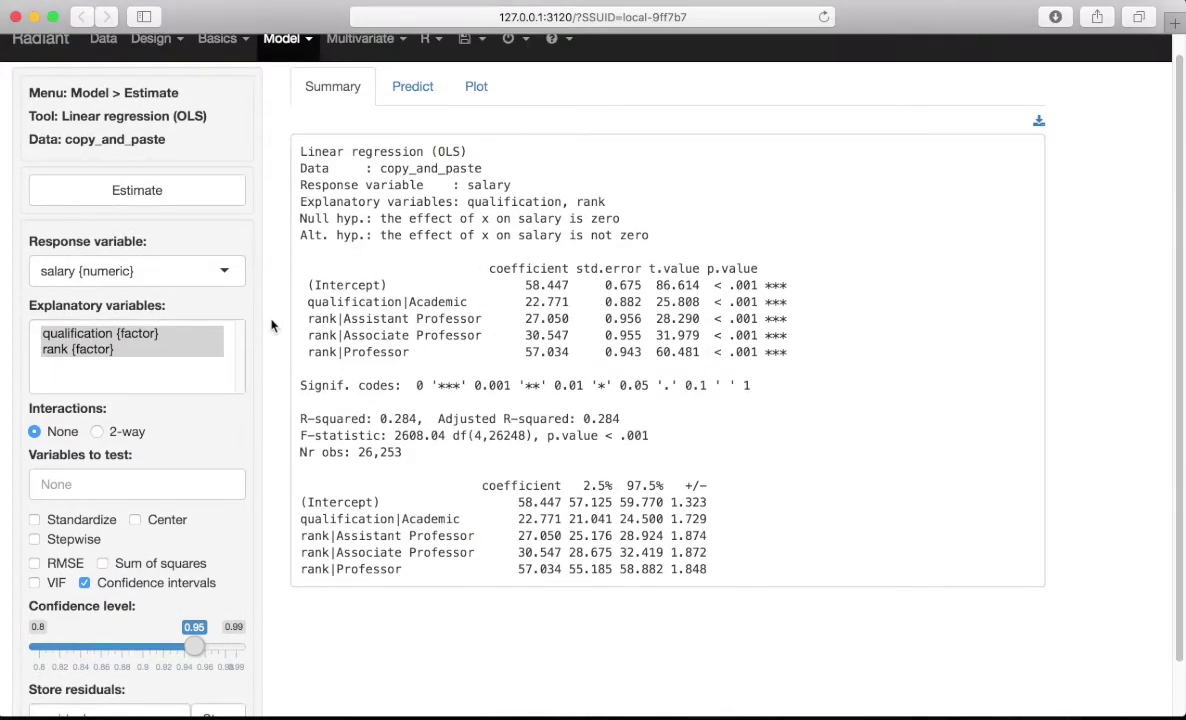
scroll(274, 326, "up", 1)
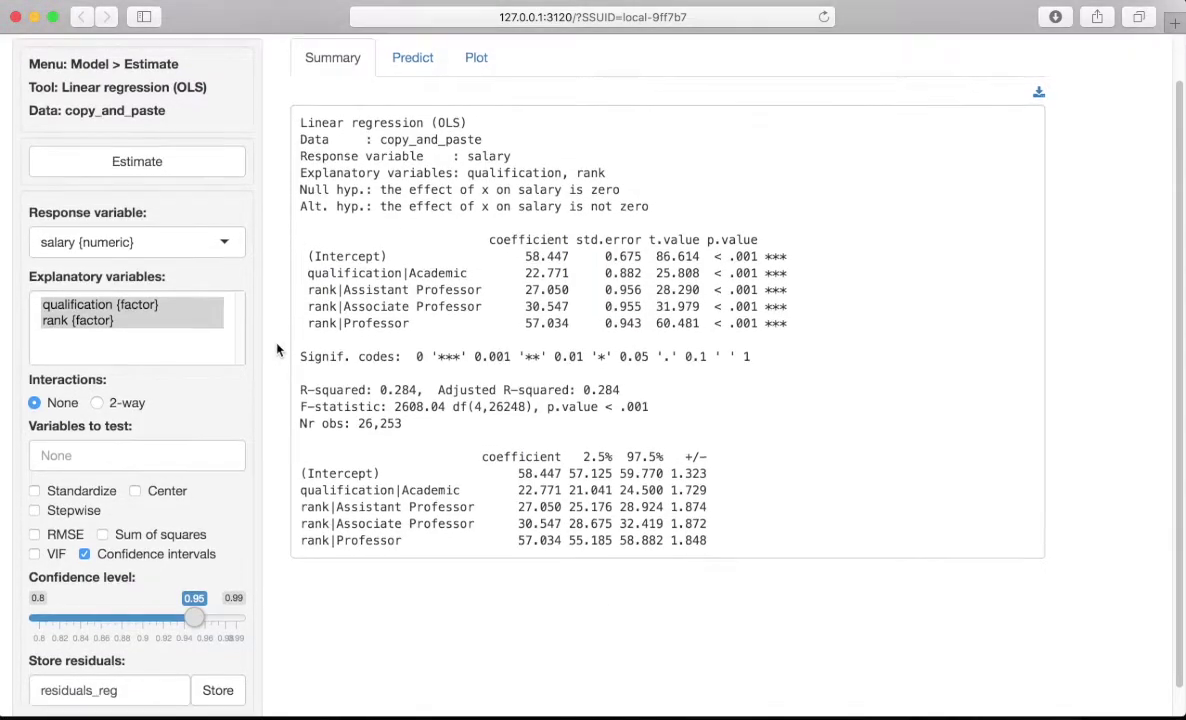
scroll(277, 349, "down", 3)
scroll(277, 349, "up", 4)
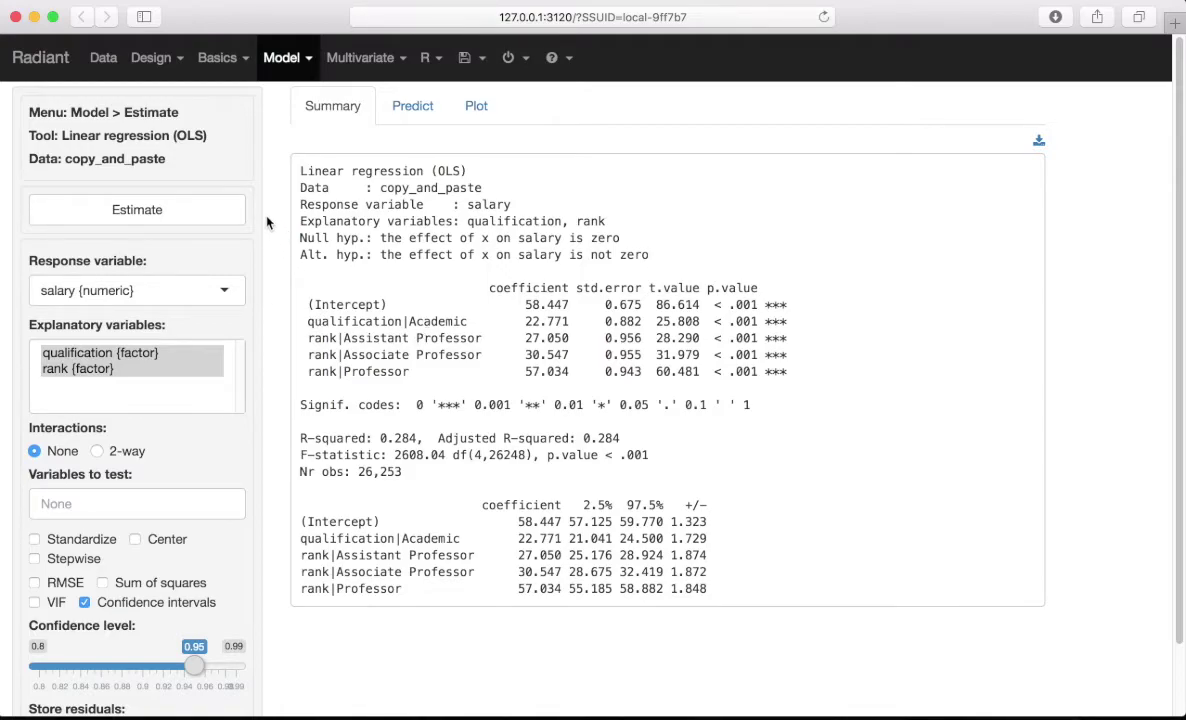
- Return to Data > Transform on qualification and set the transformation type to Create
left_click(104, 58)
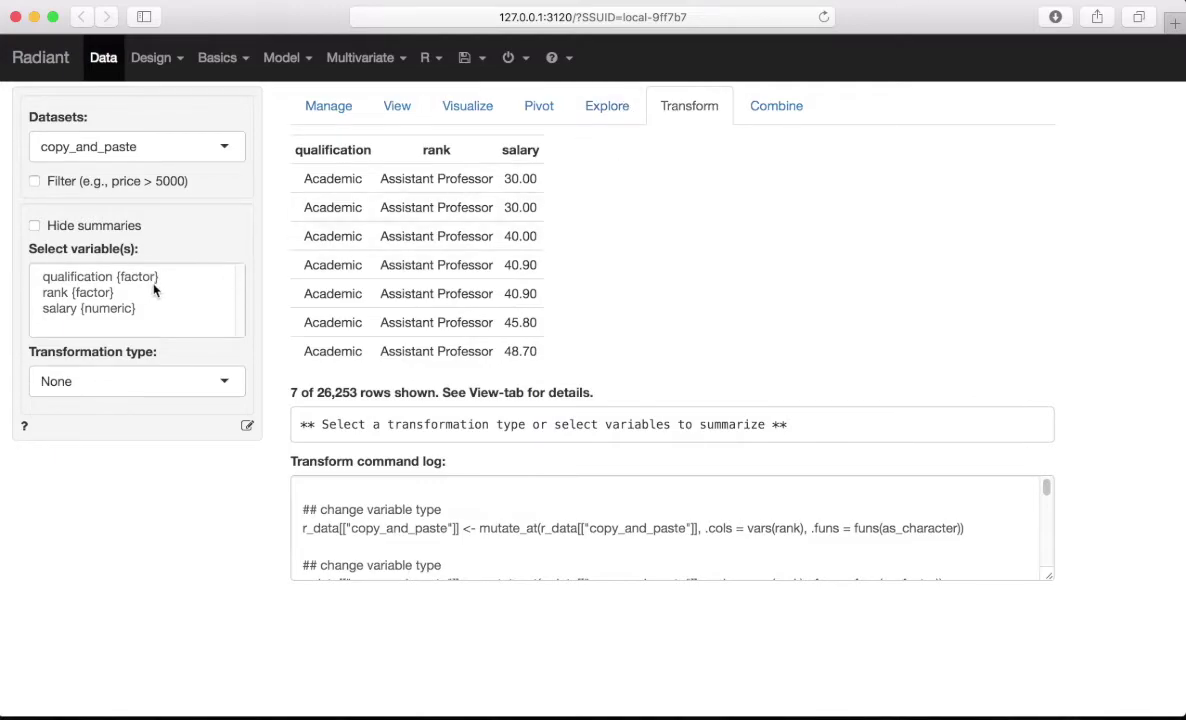
left_click(79, 283)
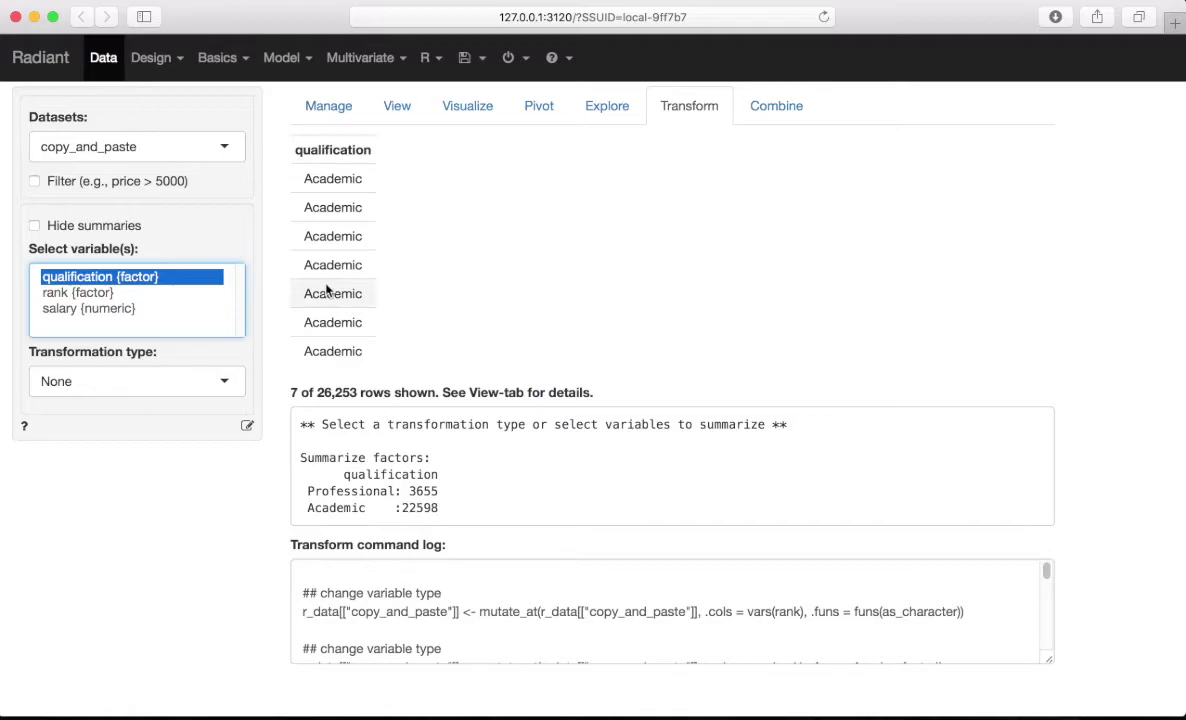
left_click(225, 381)
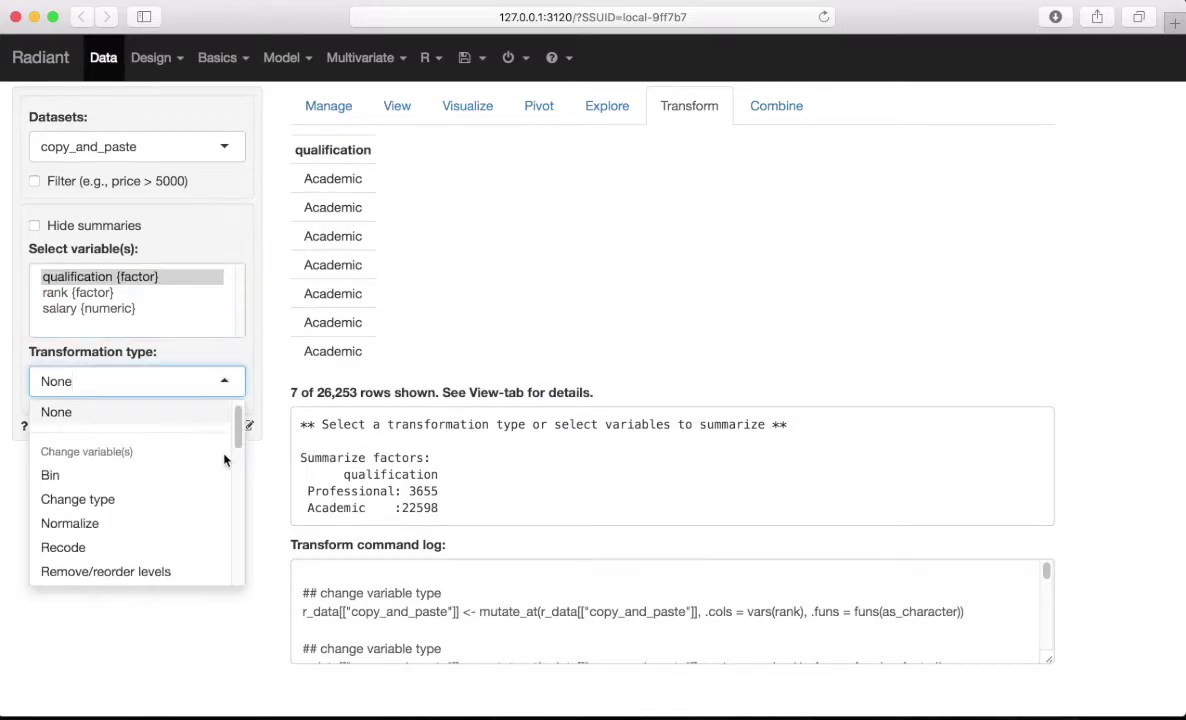
scroll(215, 470, "down", 1)
scroll(217, 485, "down", 3)
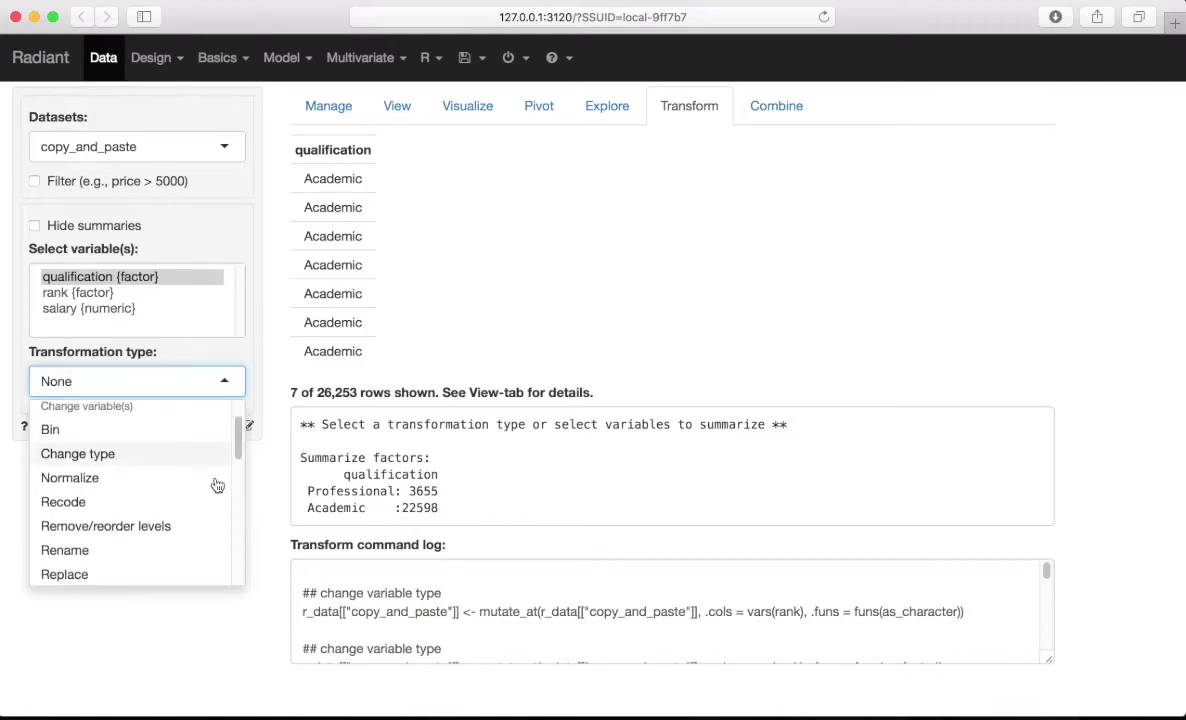
scroll(195, 478, "down", 4)
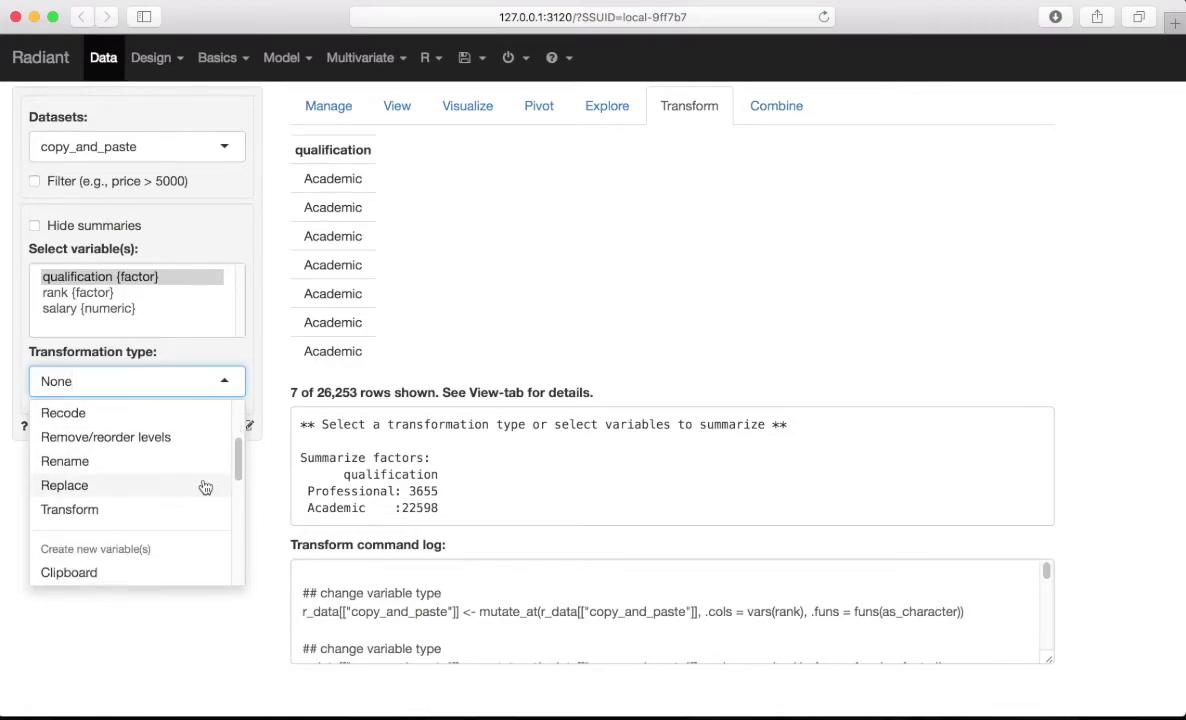
left_click(163, 533)
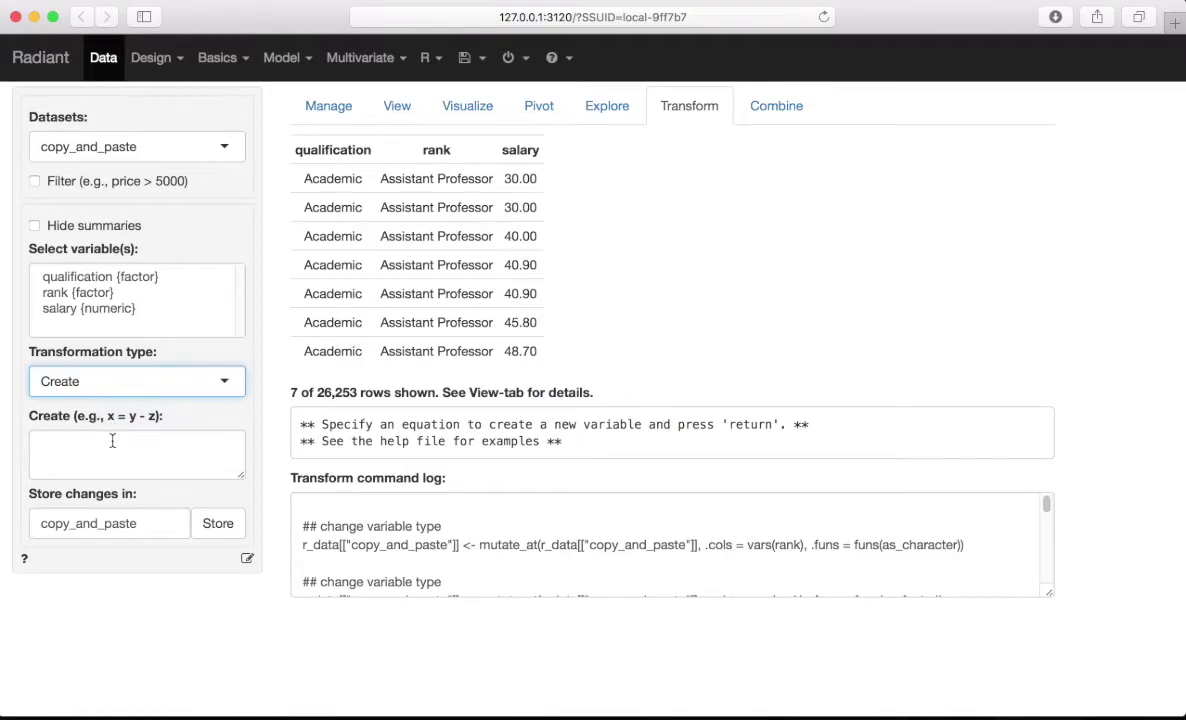
left_click(25, 562)
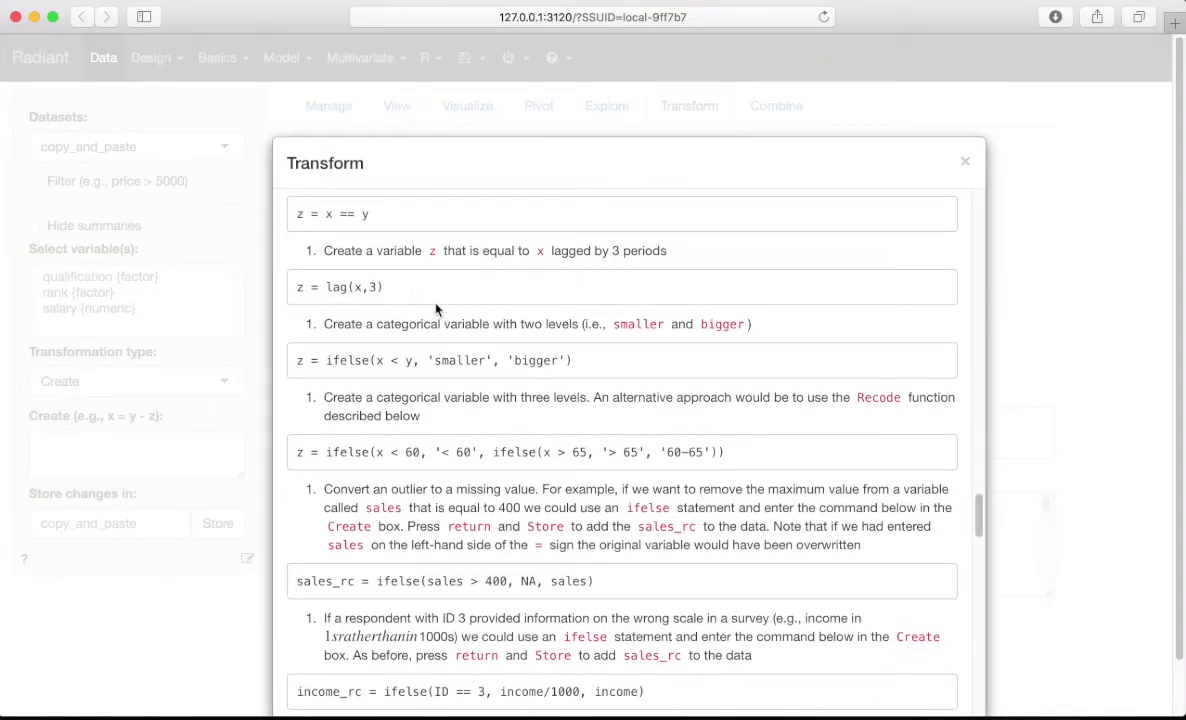
scroll(423, 300, "up", 20)
scroll(635, 403, "up", 4)
scroll(630, 410, "down", 15)
scroll(609, 425, "down", 10)
scroll(612, 430, "down", 10)
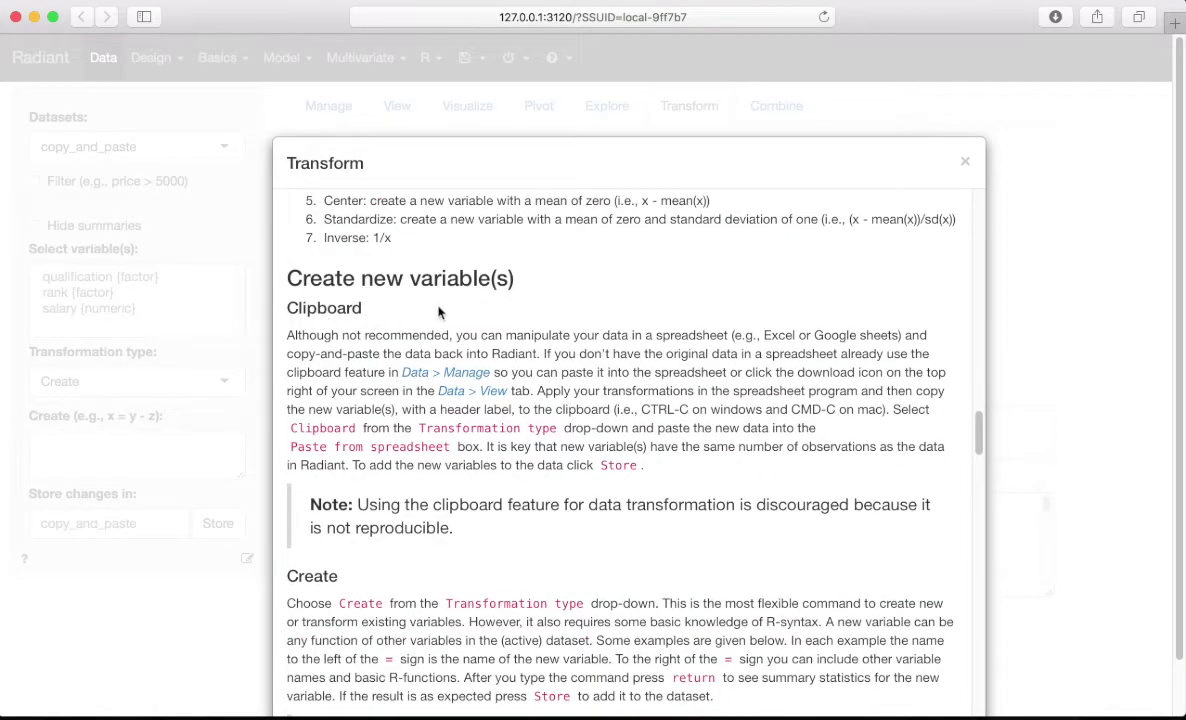
scroll(550, 400, "down", 1)
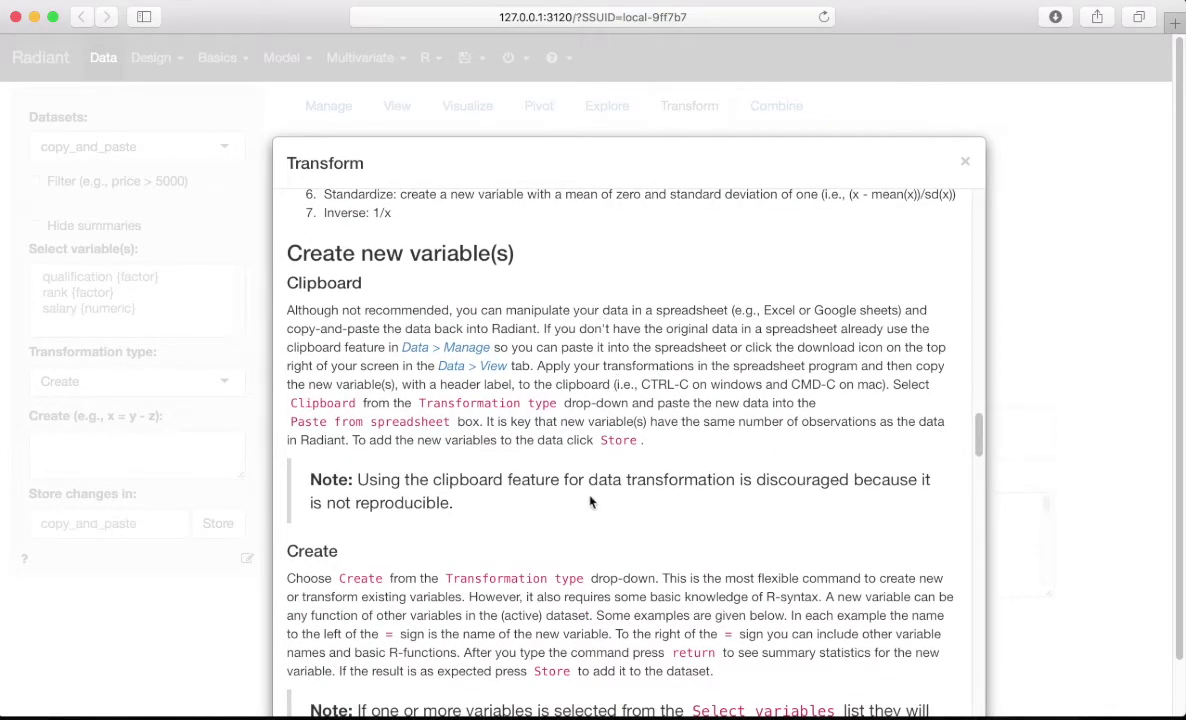
scroll(590, 500, "down", 1)
scroll(584, 460, "down", 1)
scroll(584, 460, "down", 10)
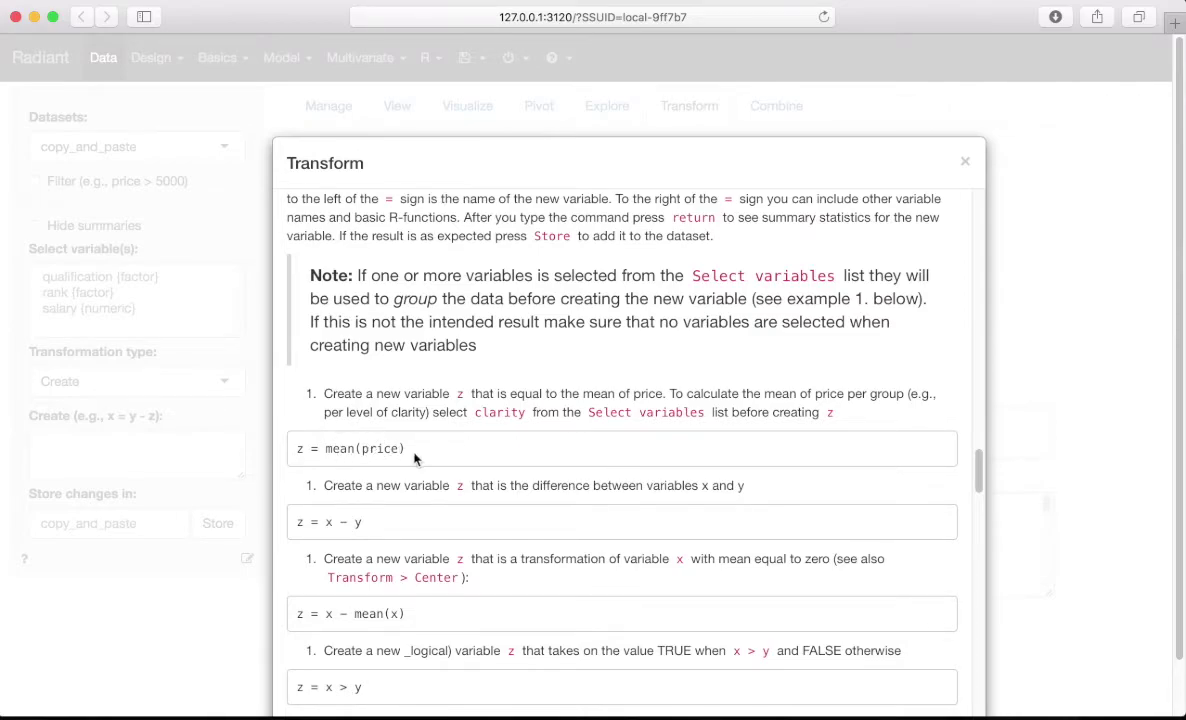
scroll(596, 530, "down", 6)
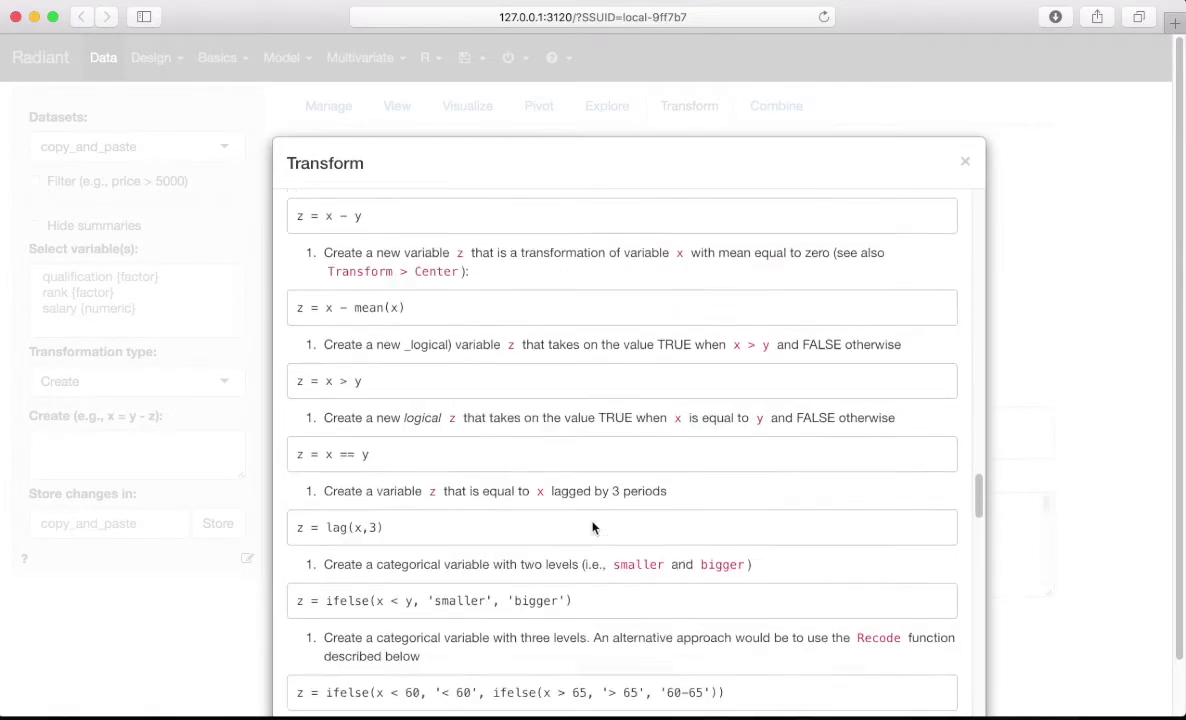
scroll(593, 527, "down", 5)
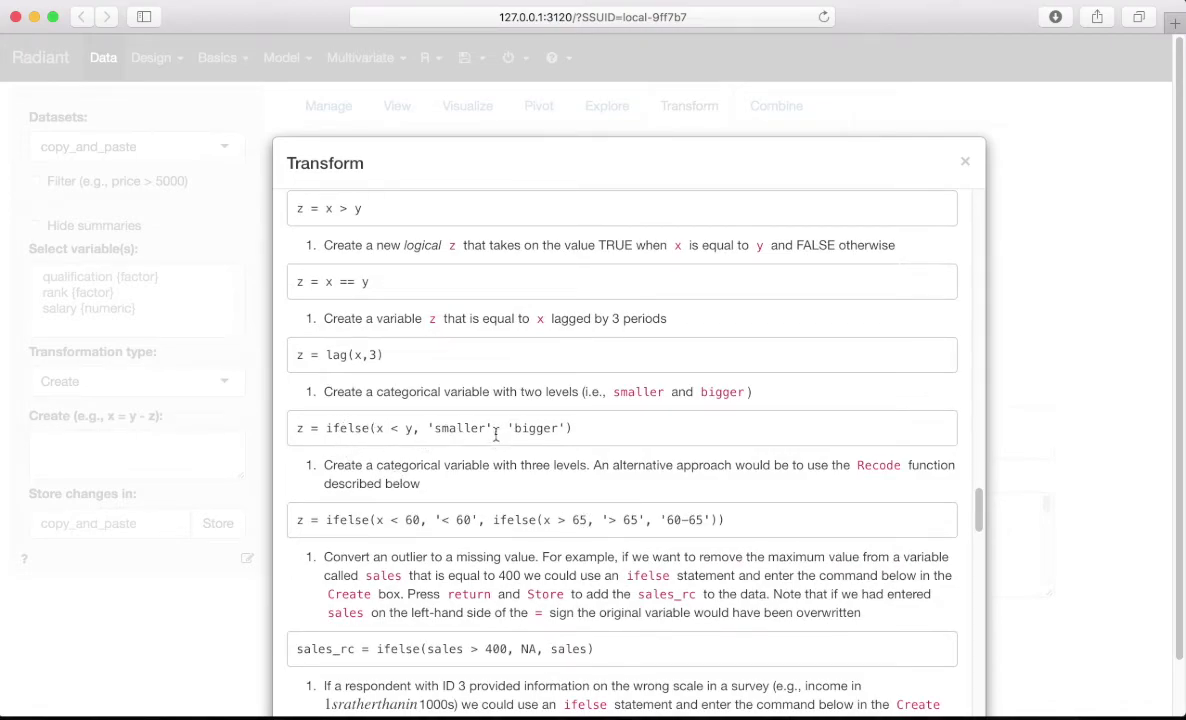
left_click(966, 163)
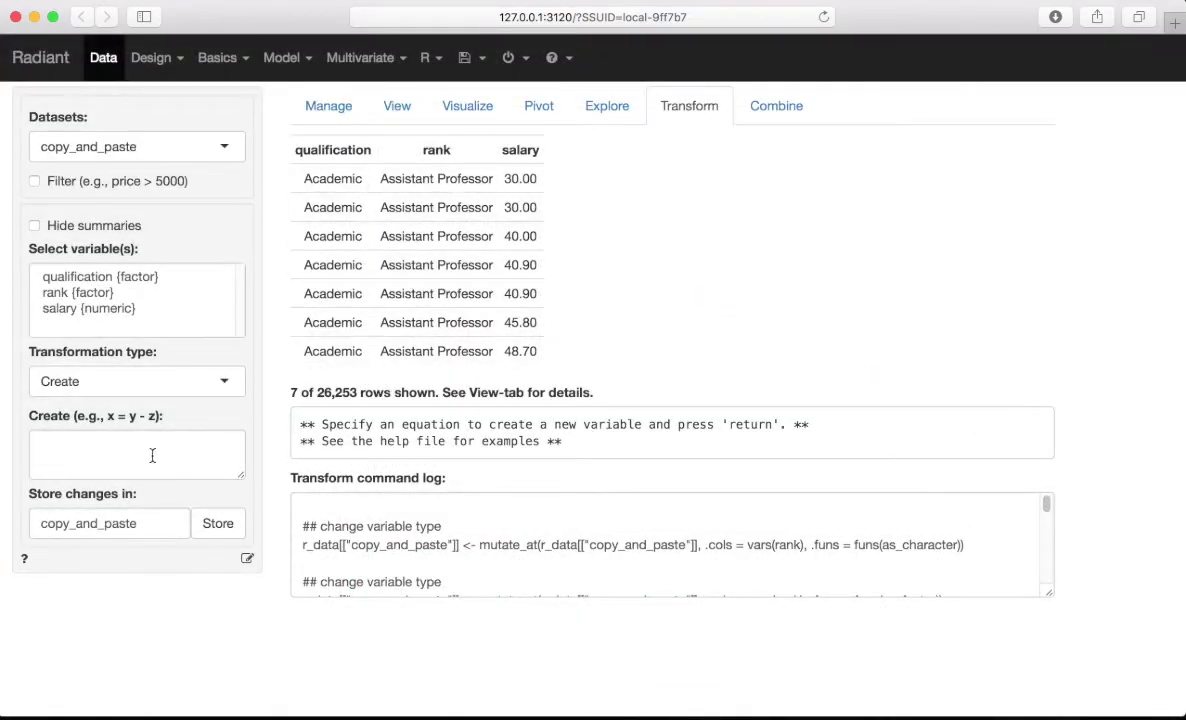
- Enter dummy_qualification = ifelse(qualification == "Academic",1,0) in the Create box and evaluate it
left_click(192, 450)
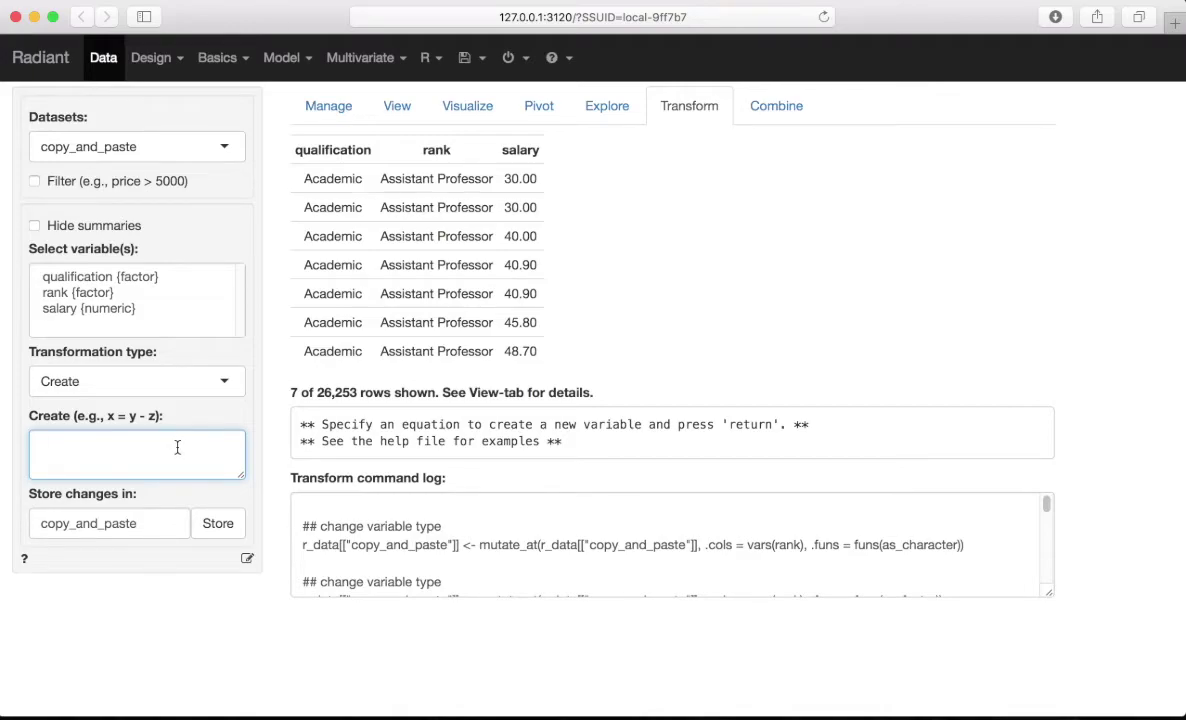
type("dummy_qual")
type("ifcation")
key("BackSpace")
key("BackSpace")
key("BackSpace")
key("BackSpace")
key("BackSpace")
key("BackSpace")
key("BackSpace")
type("fication")
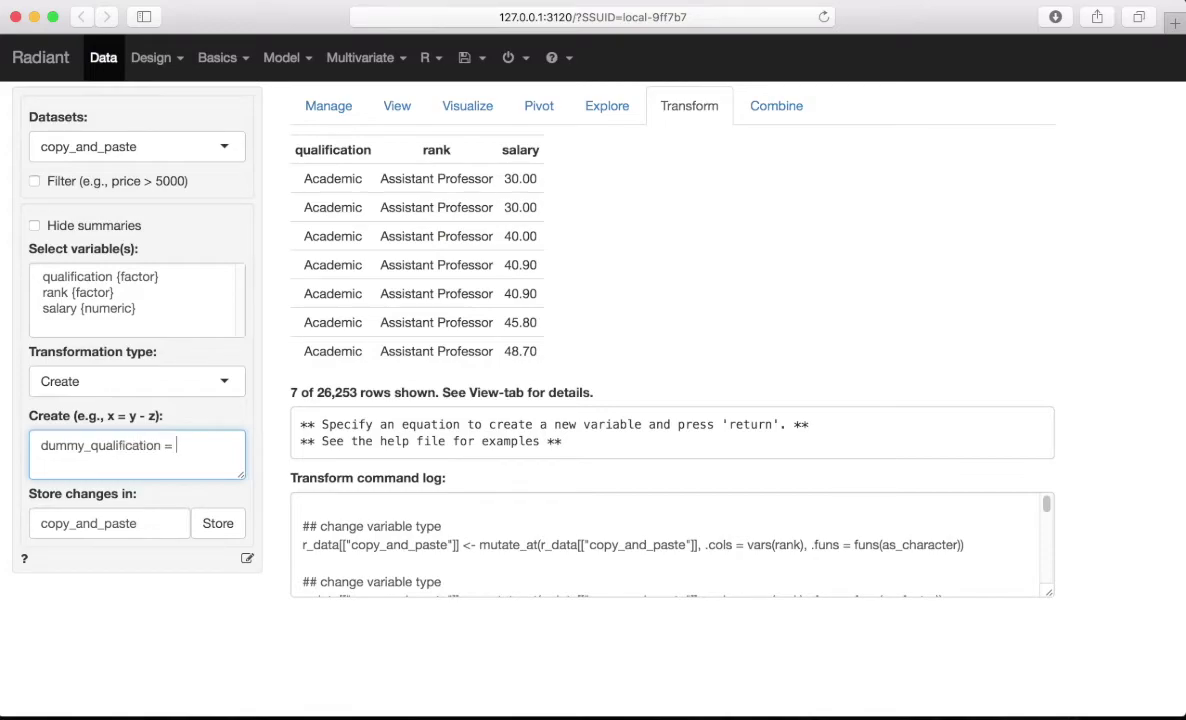
type(" = ifelse(qualification")
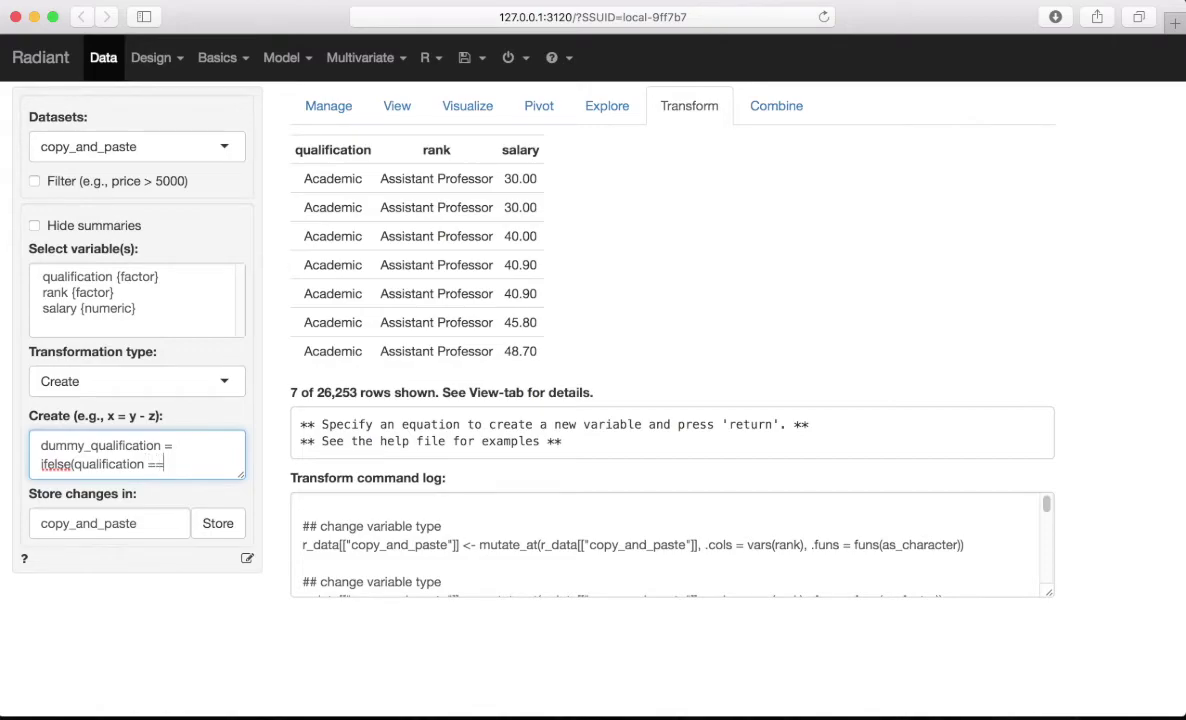
type("== \"Academic\",")
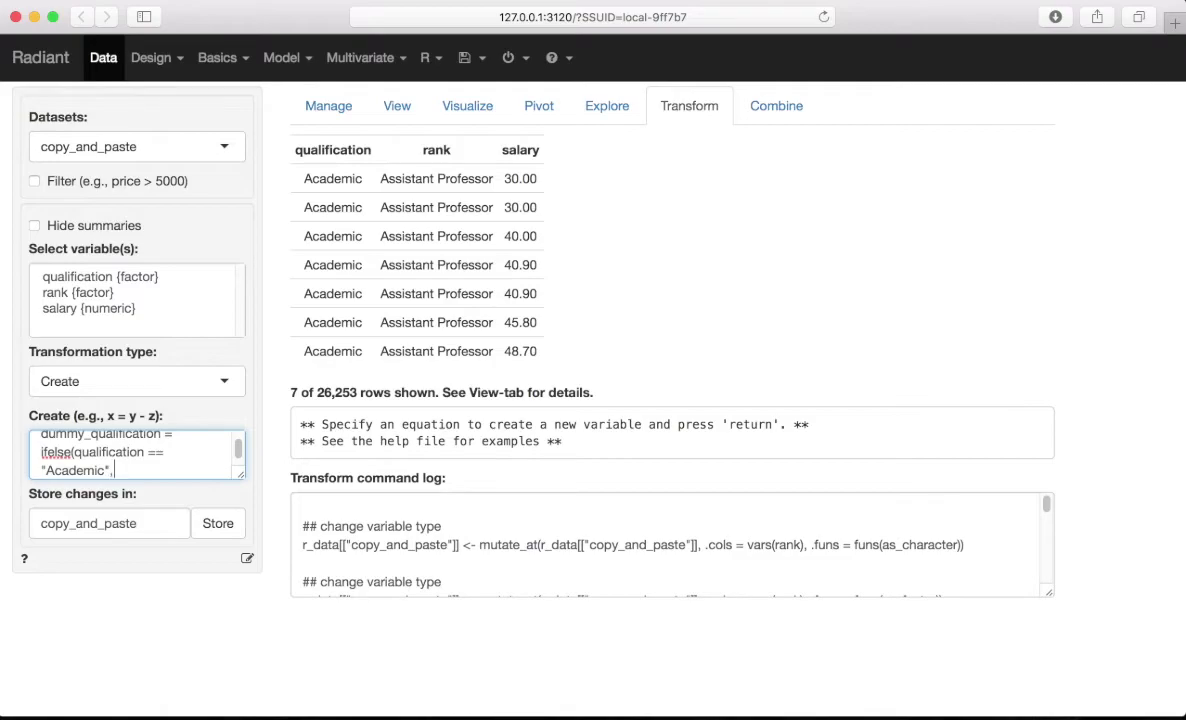
type("1,0")
scroll(195, 460, "up", 1)
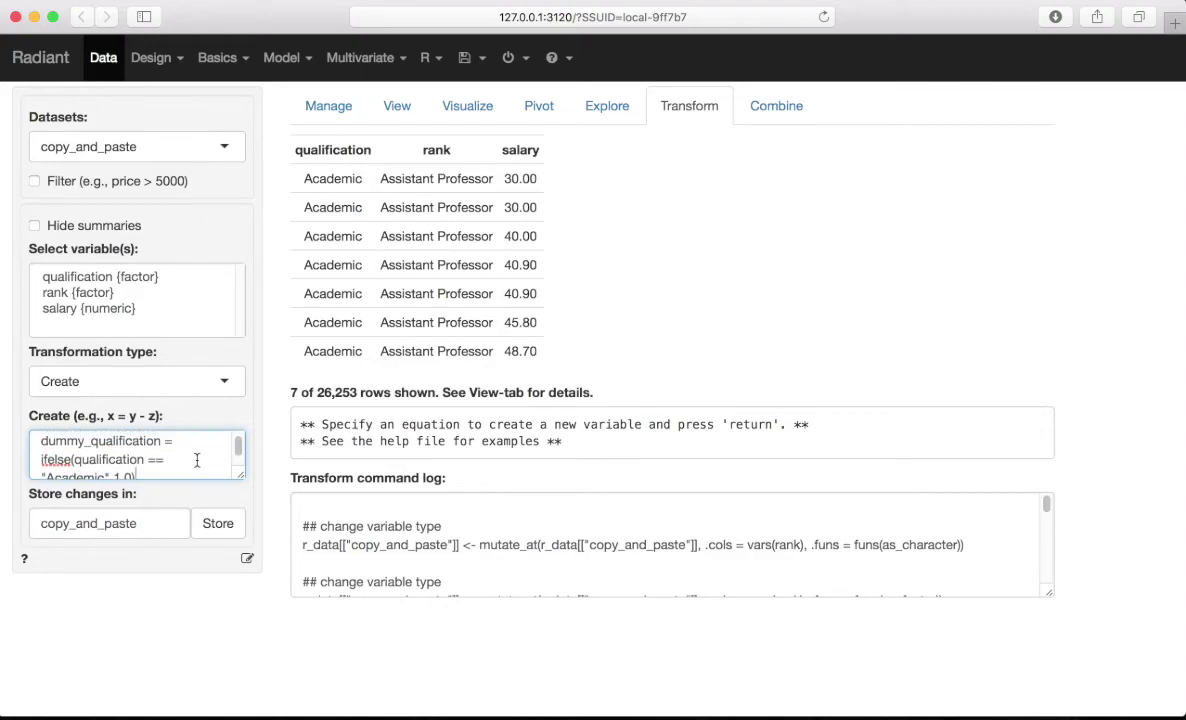
scroll(197, 460, "down", 1)
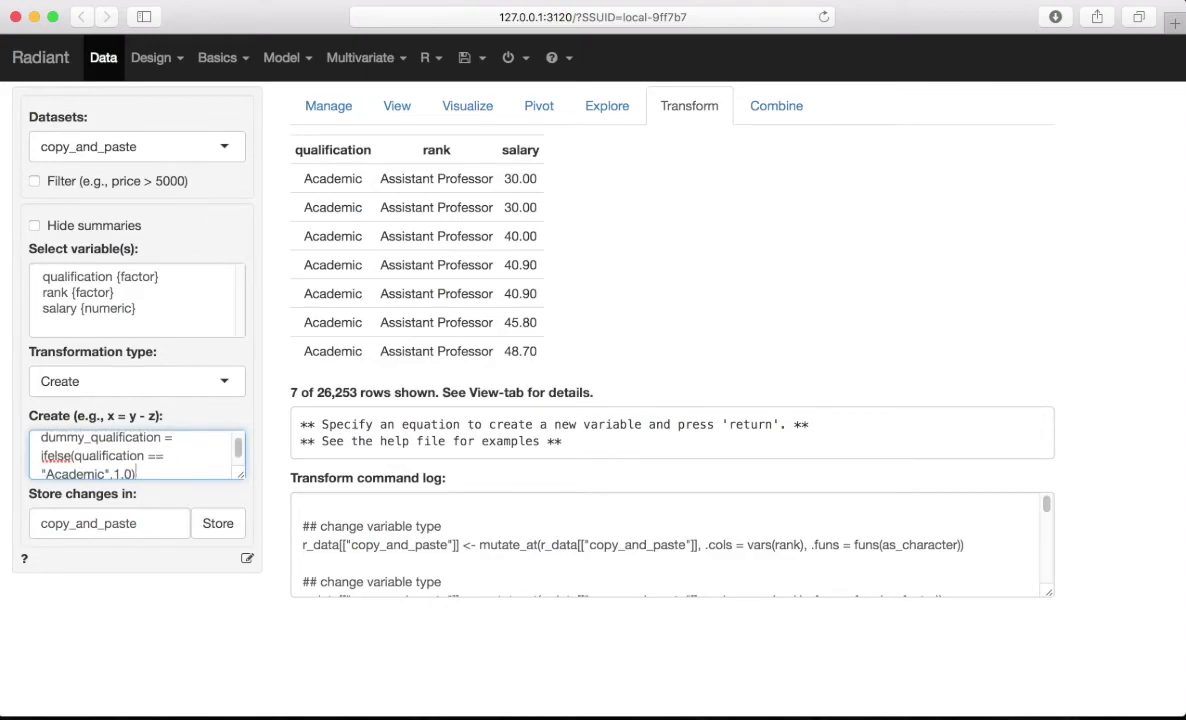
key("Return")
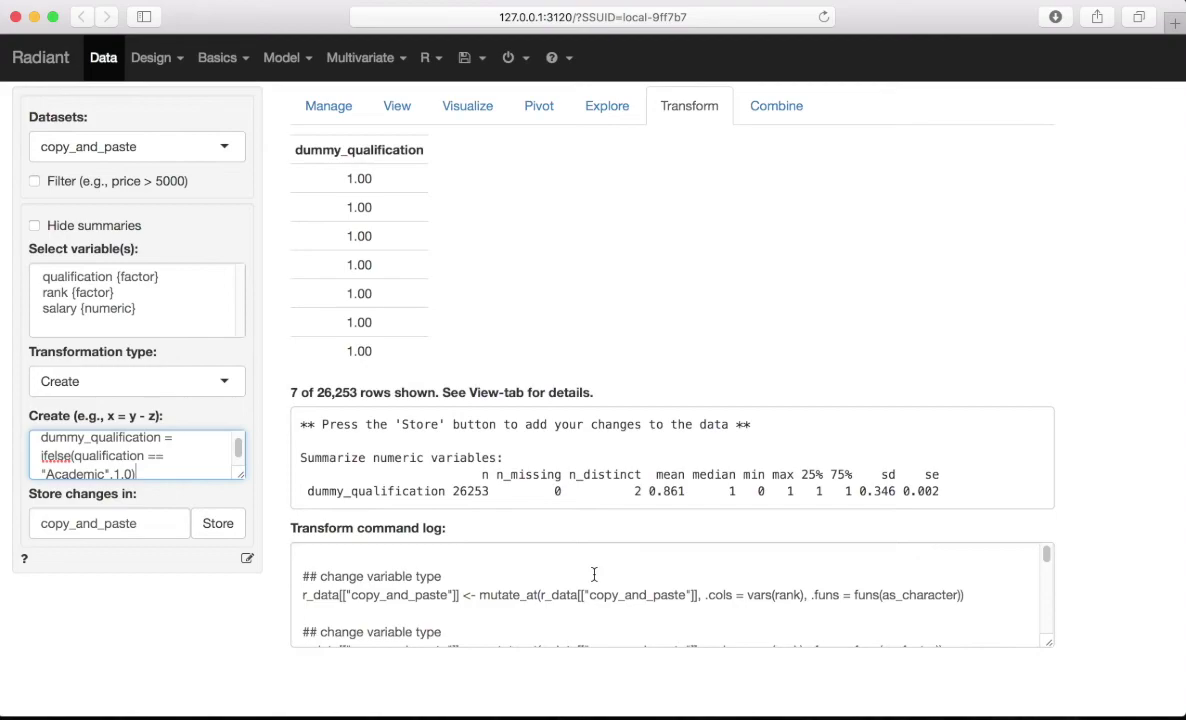
scroll(593, 575, "down", 5)
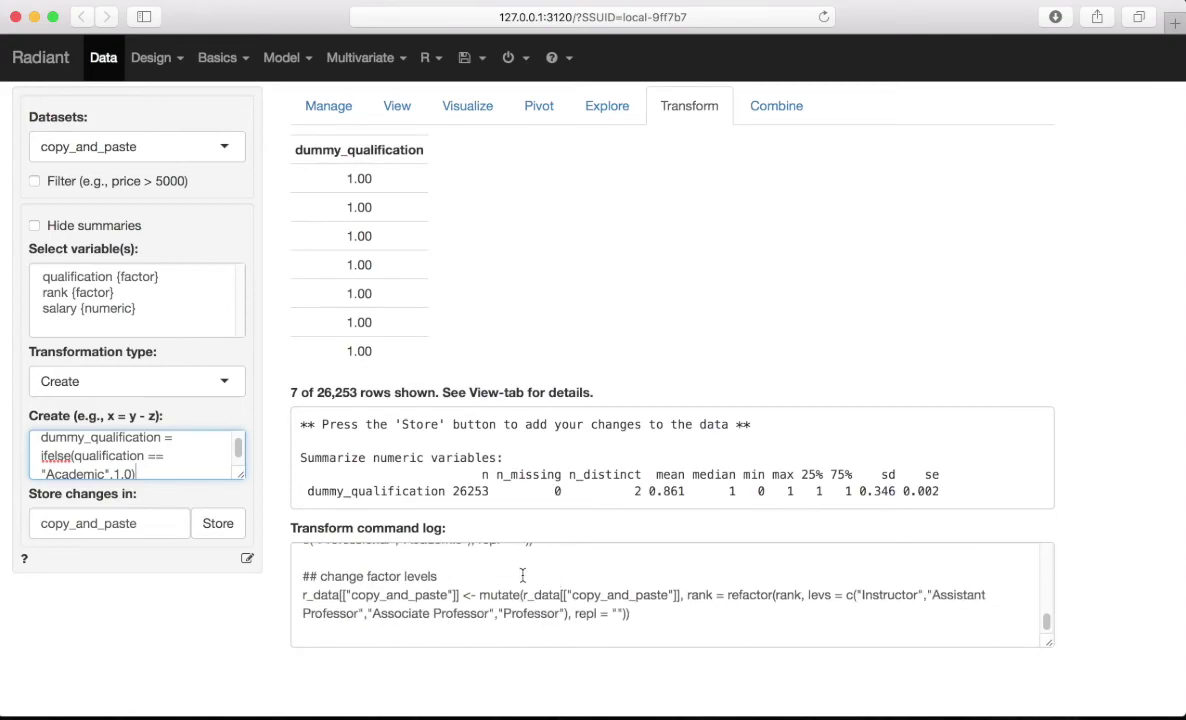
scroll(537, 566, "down", 1)
scroll(470, 566, "up", 10)
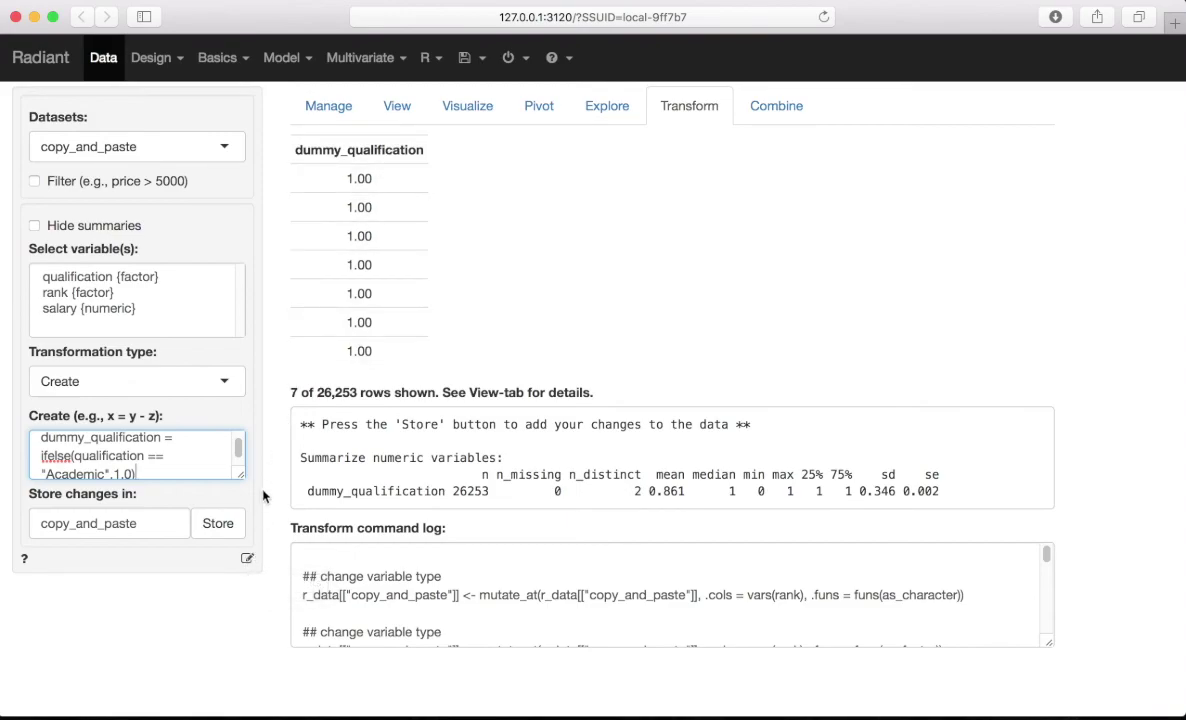
- Replace the generated report code through line 95 with a single '#', then return to Data > Transform
left_click(248, 561)
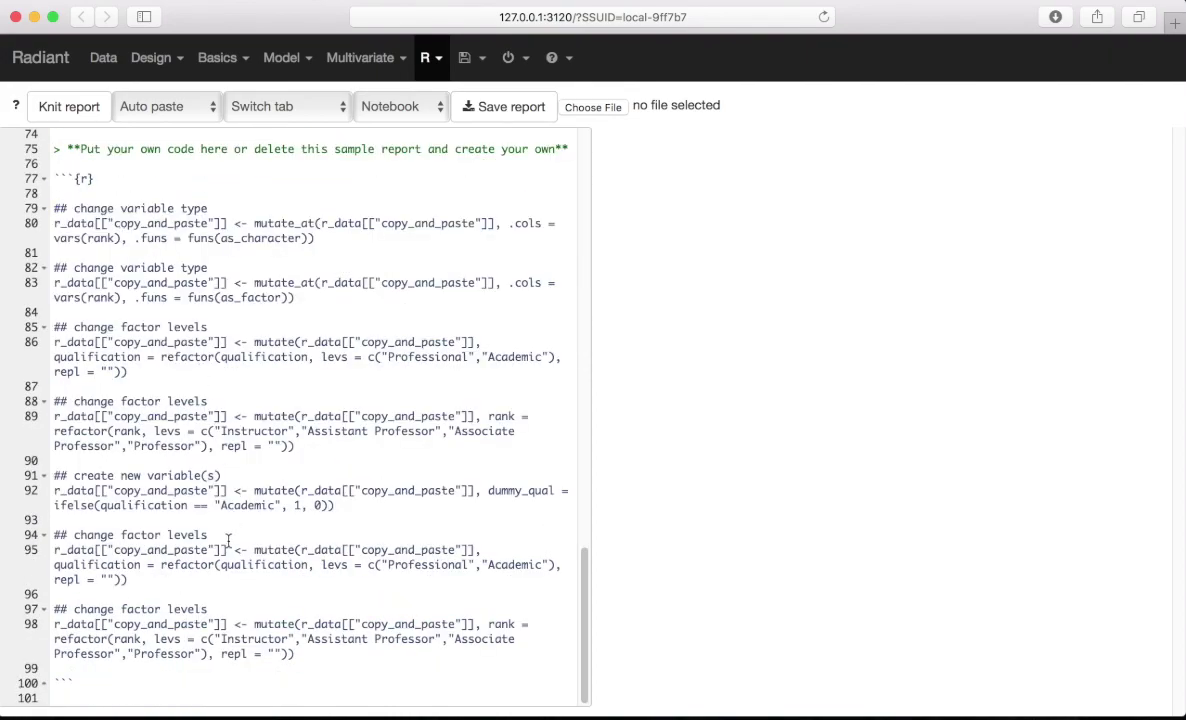
left_click(197, 580, "shift")
type("#")
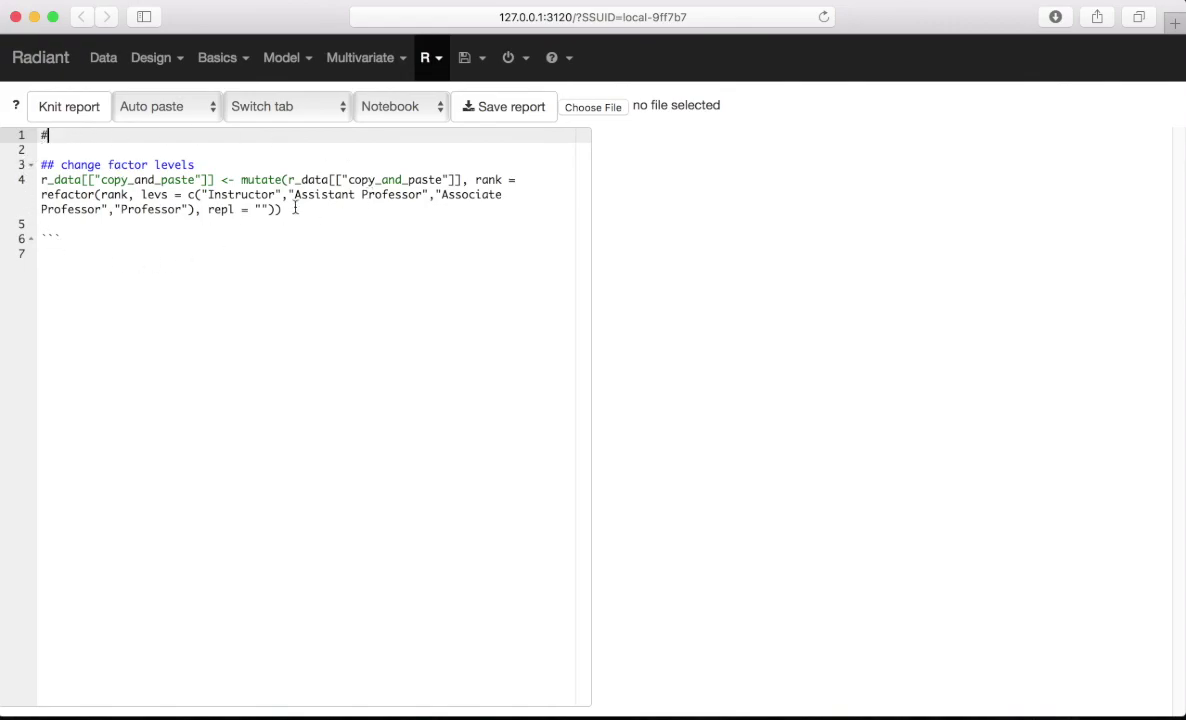
left_click(105, 63)
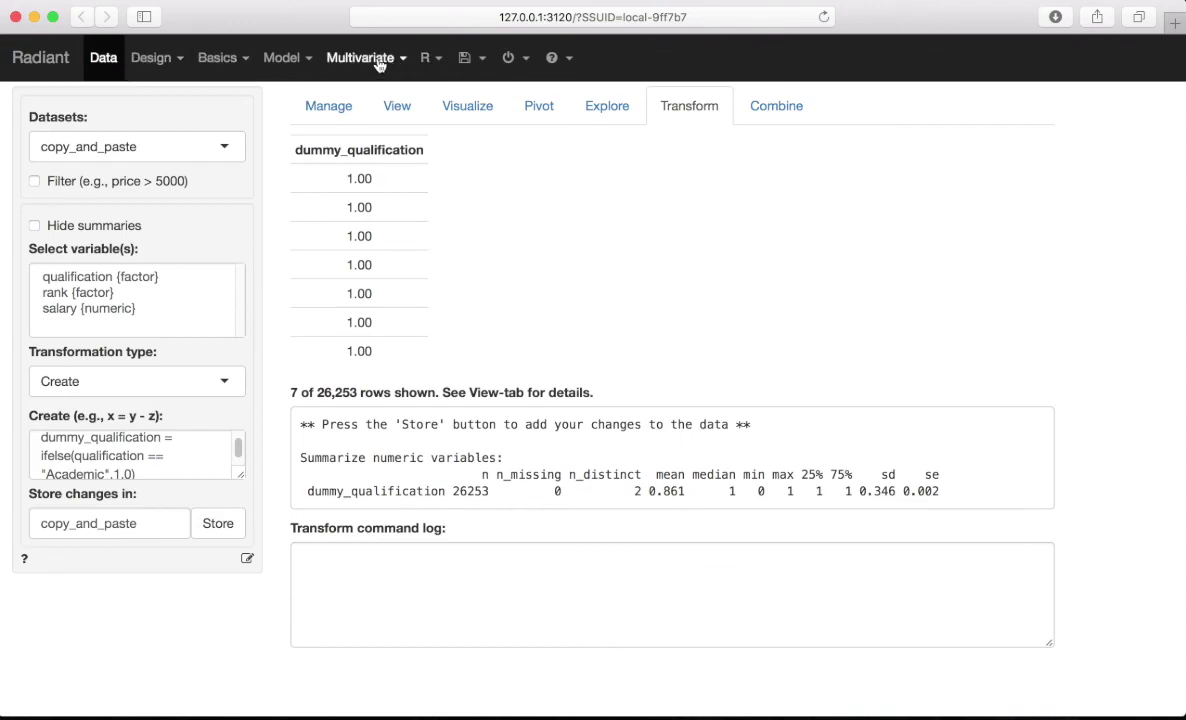